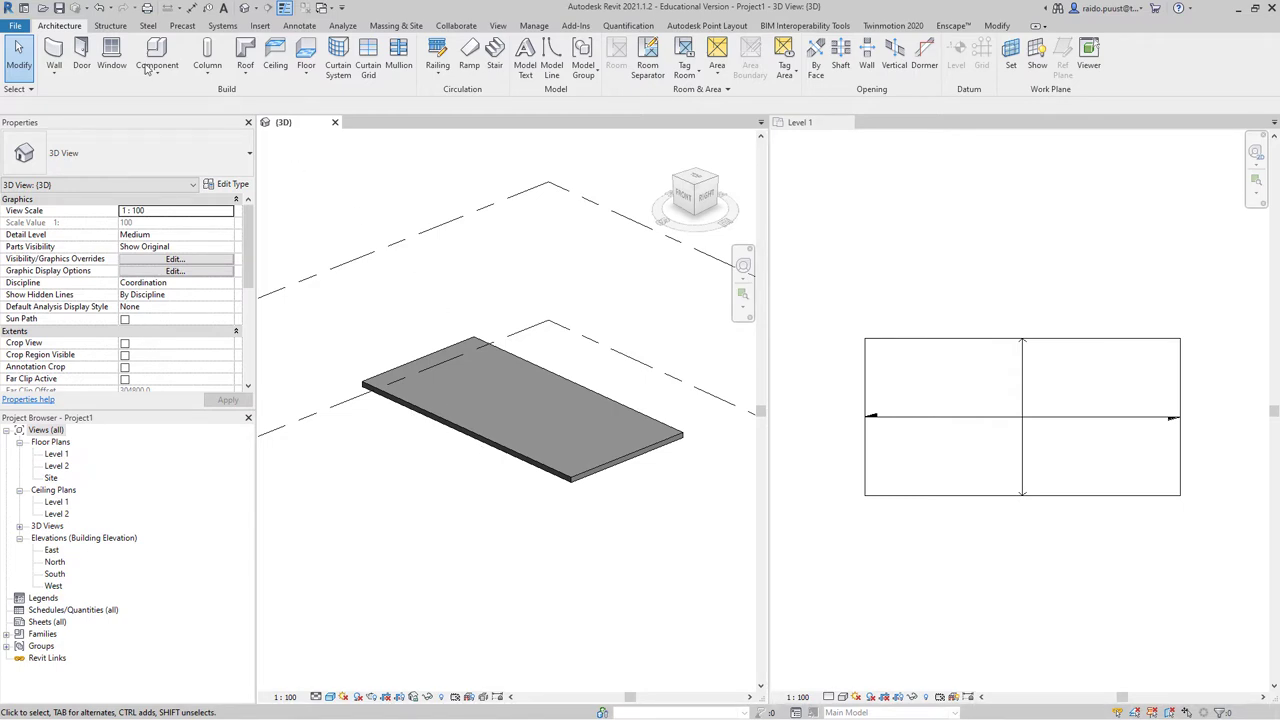
# Start the Rebar command, accept the default rebar shape definition settings and agree to load a rebar shape family
pyautogui.click(113, 27)
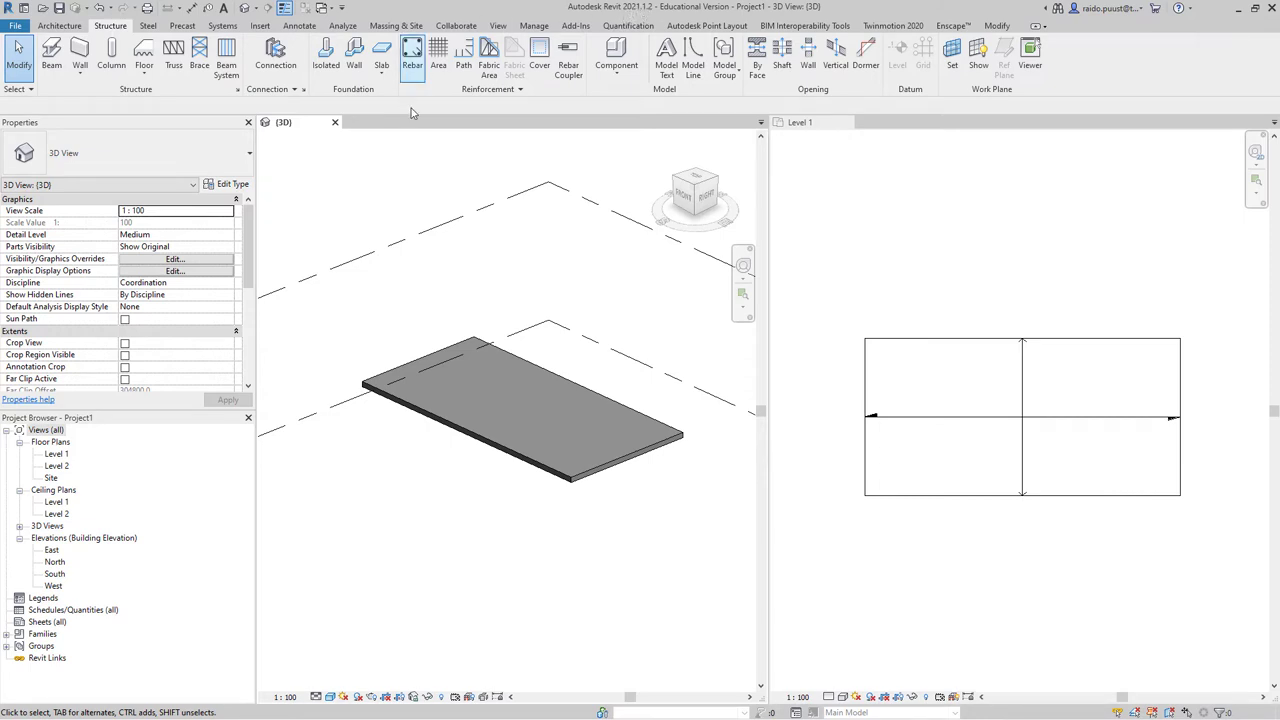
pyautogui.click(412, 55)
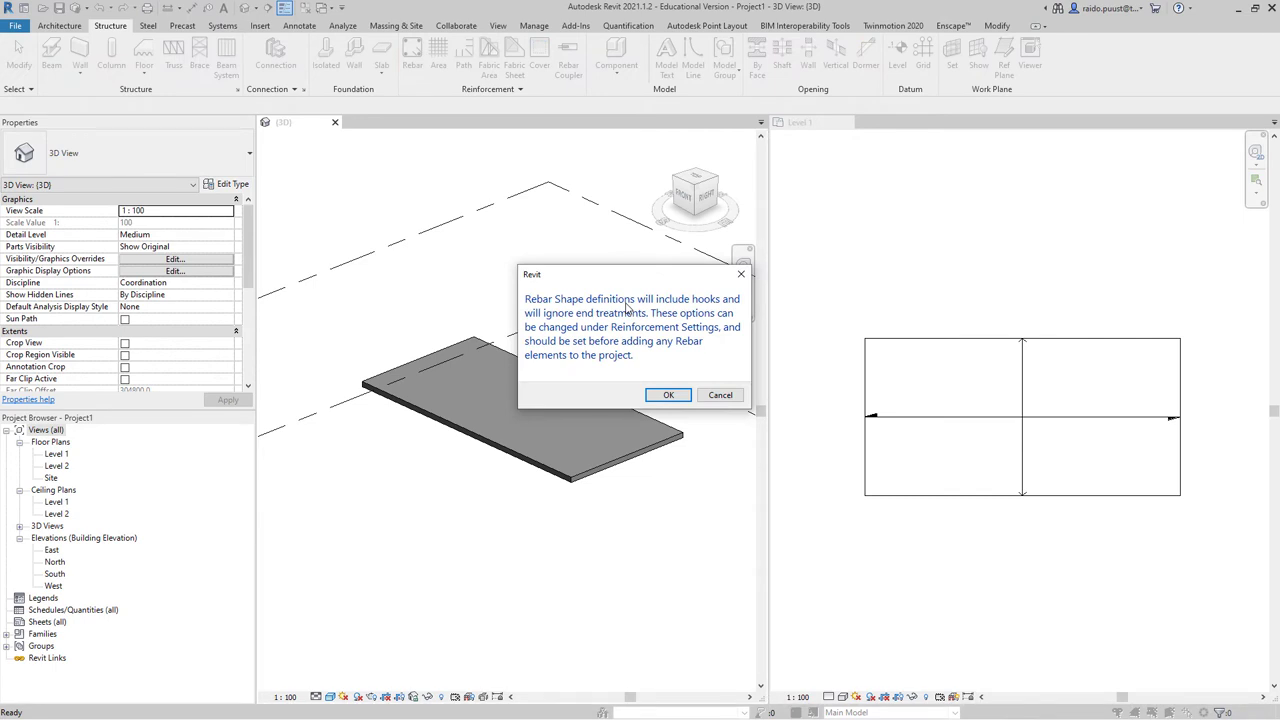
pyautogui.click(666, 395)
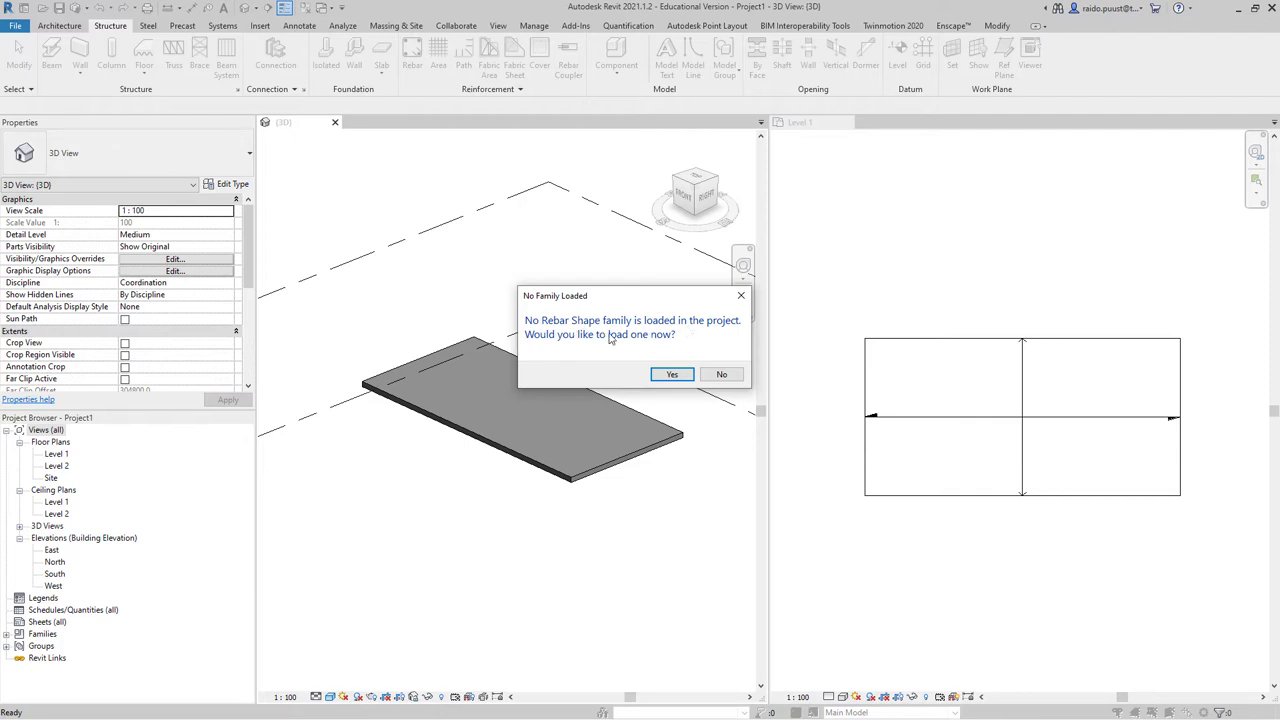
pyautogui.click(673, 376)
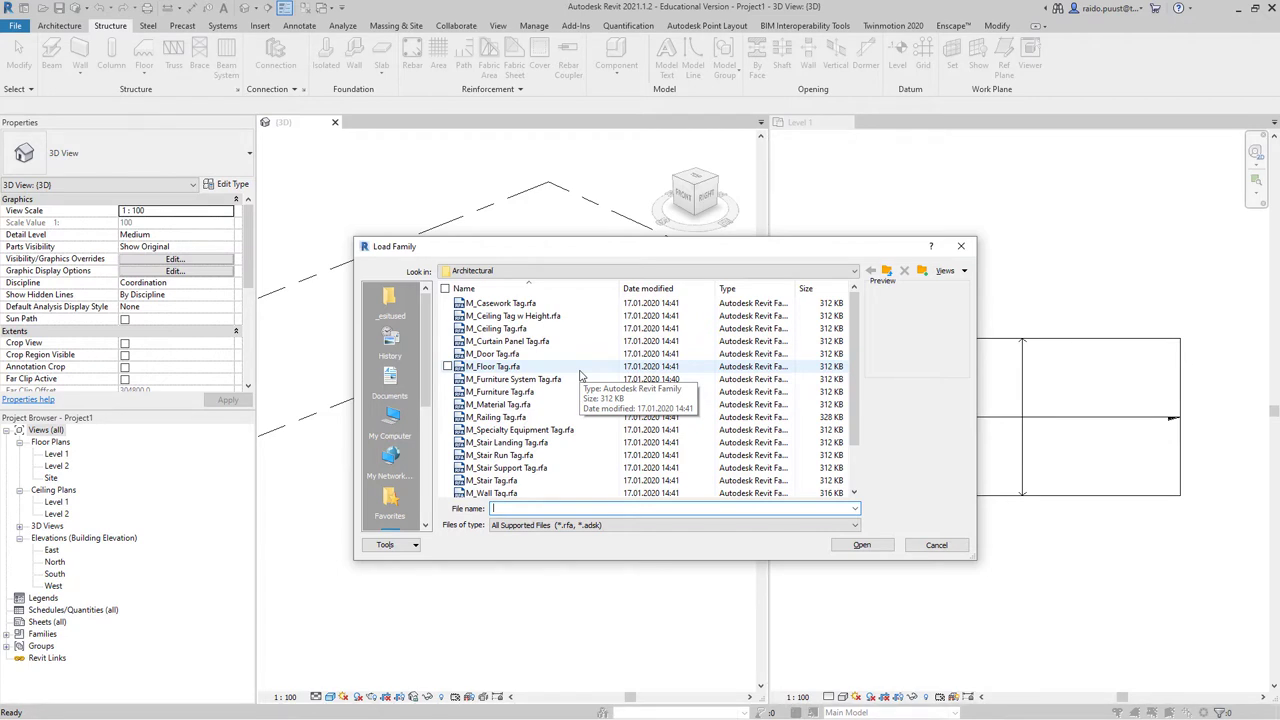
# Browse the RVT 2021 English library to the Structural Rebar Shapes folder for a family to load, and leave rebar placement
pyautogui.click(526, 270)
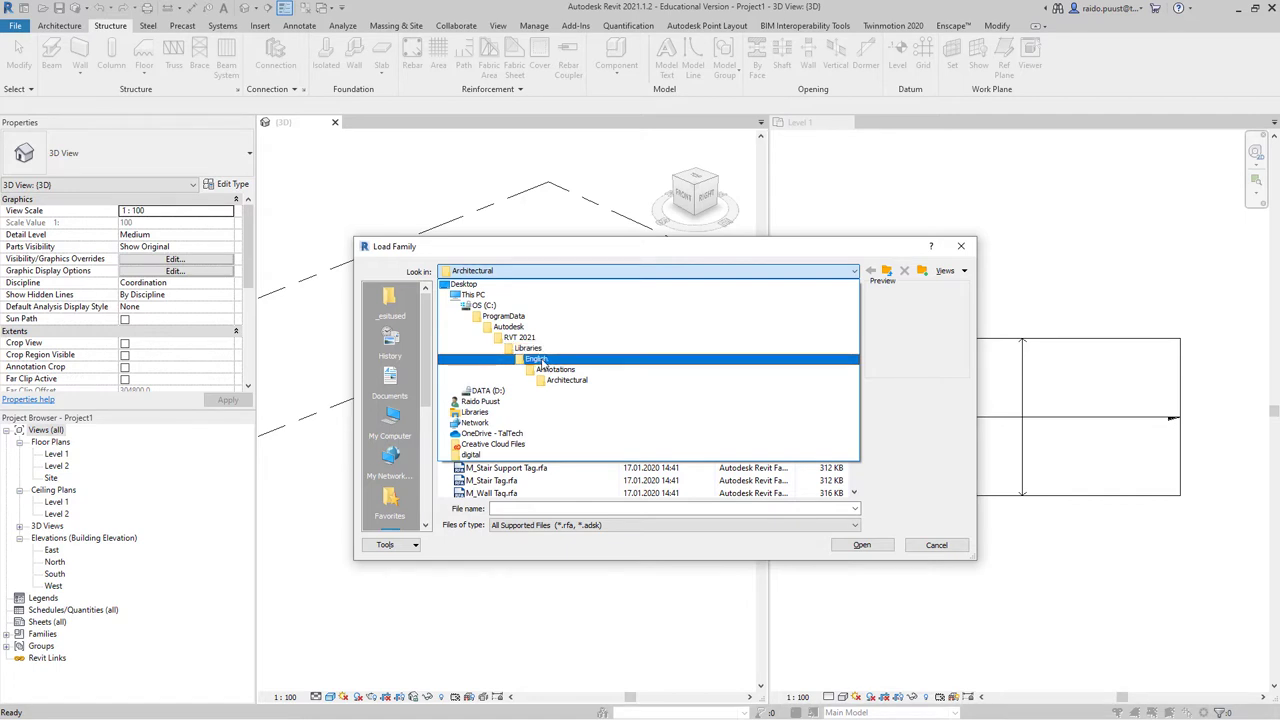
pyautogui.click(540, 360)
pyautogui.scroll(-5, 545, 400)
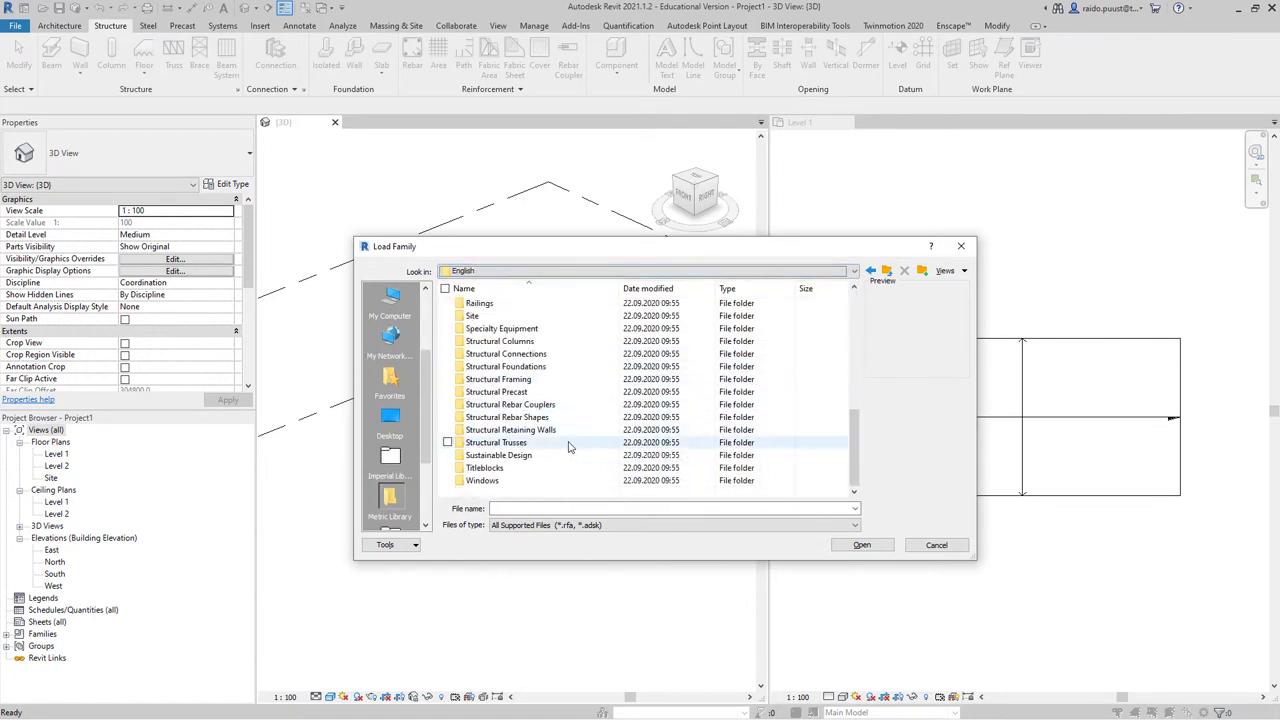
pyautogui.click(507, 419)
pyautogui.doubleClick(507, 419)
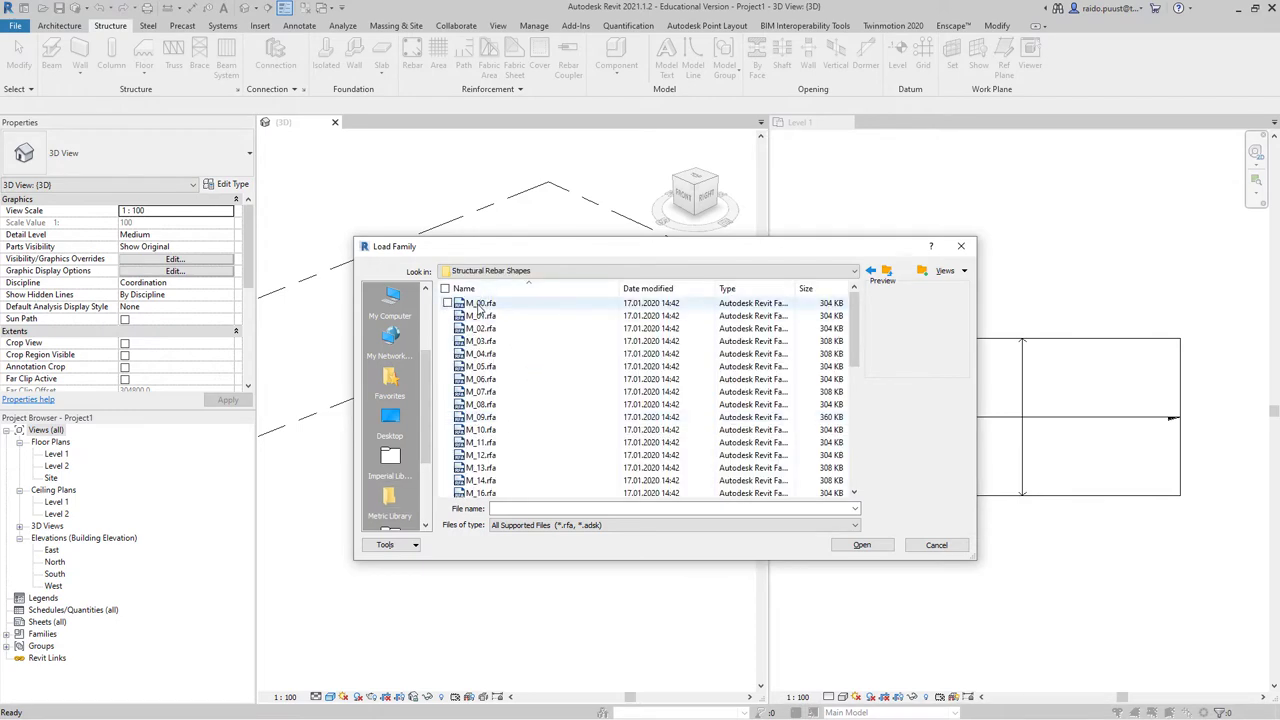
pyautogui.click(868, 546)
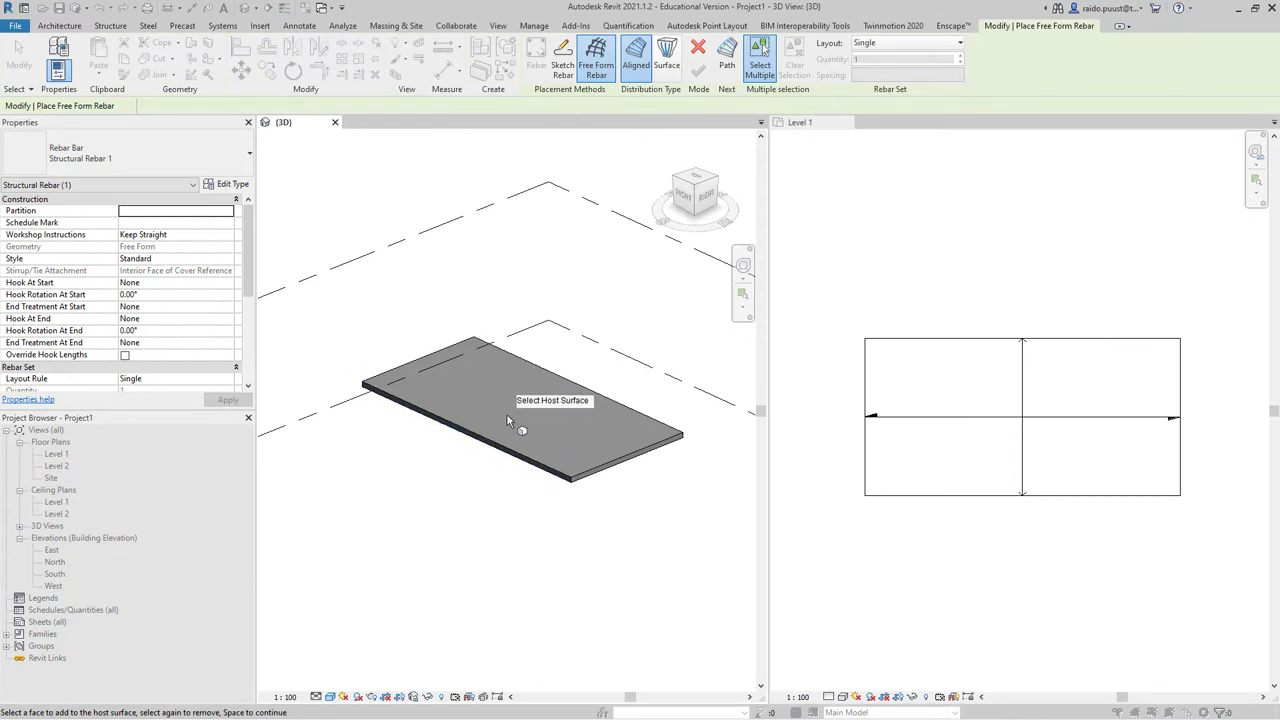
pyautogui.press('Escape')
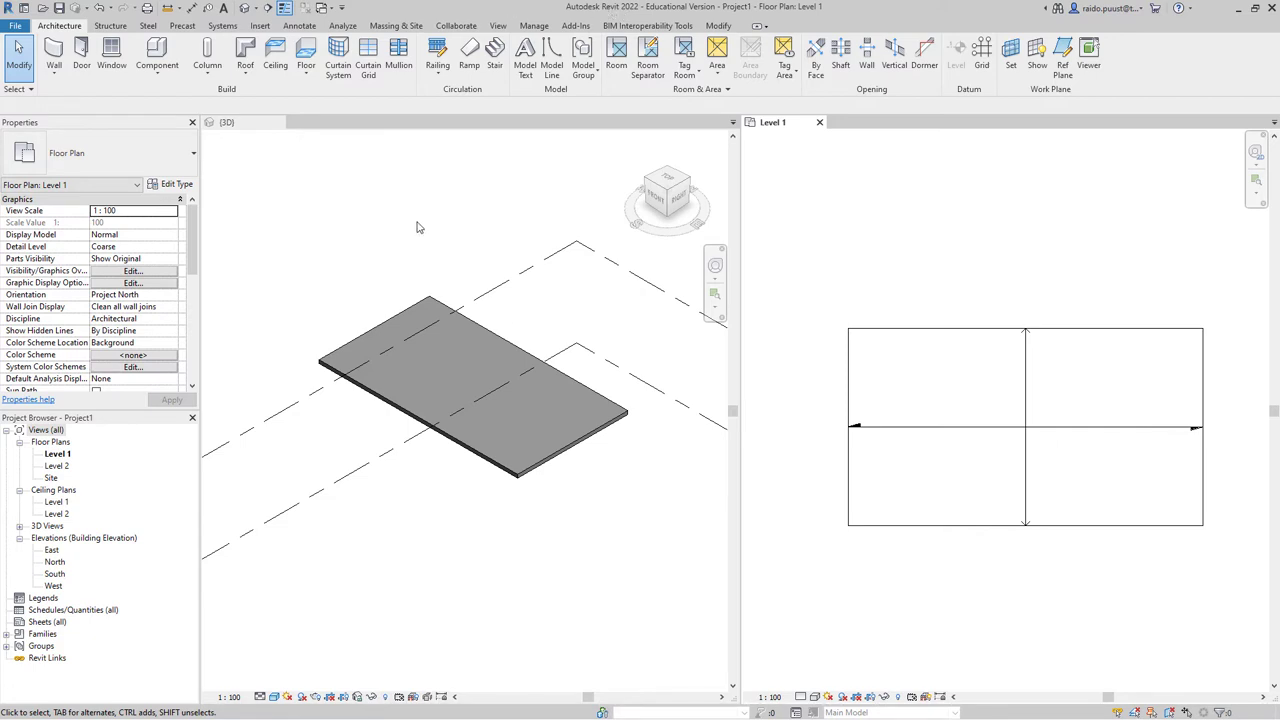
# In the Revit 2022 project, start the Rebar command, accept the shape definition notice and agree to load a rebar shape family
pyautogui.click(112, 25)
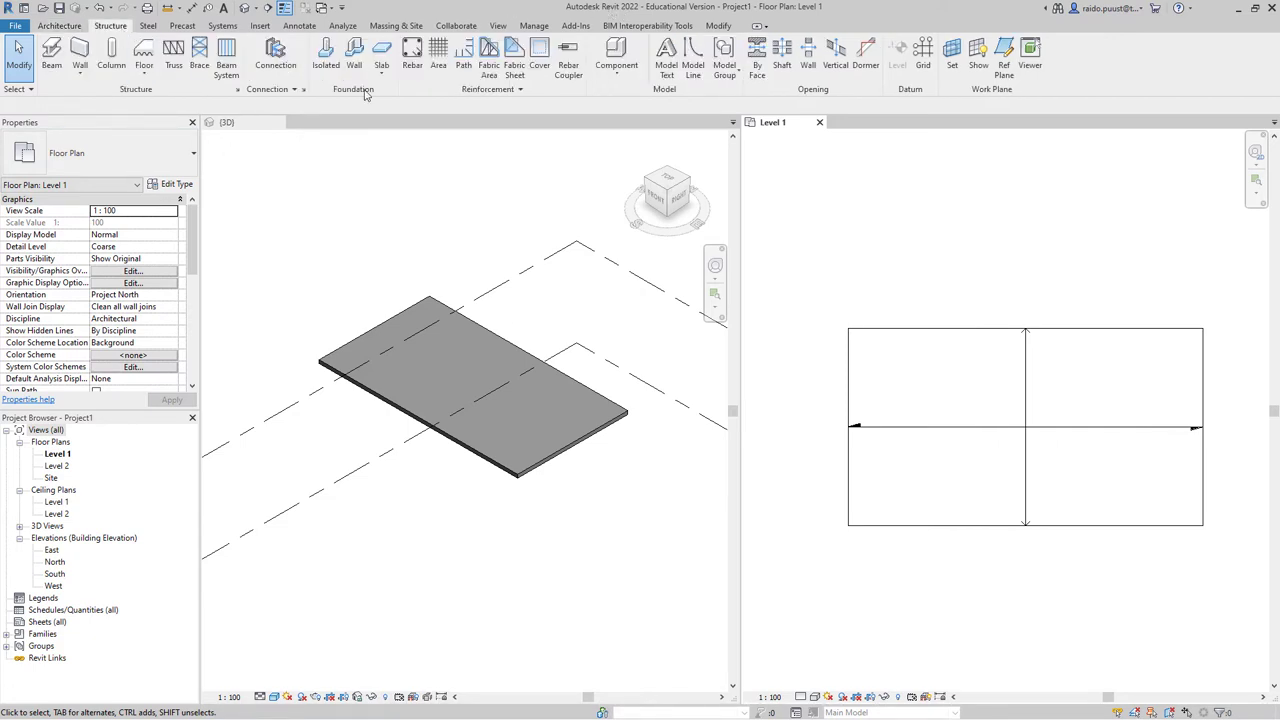
pyautogui.click(412, 52)
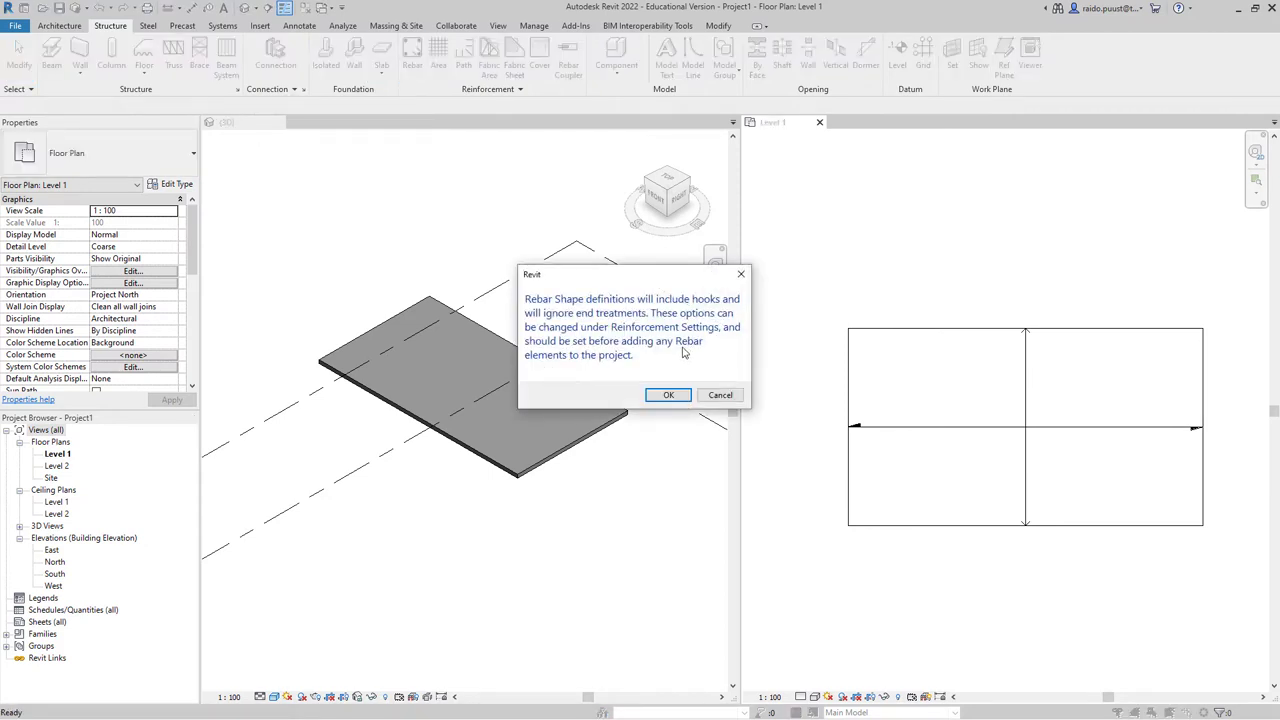
pyautogui.click(686, 398)
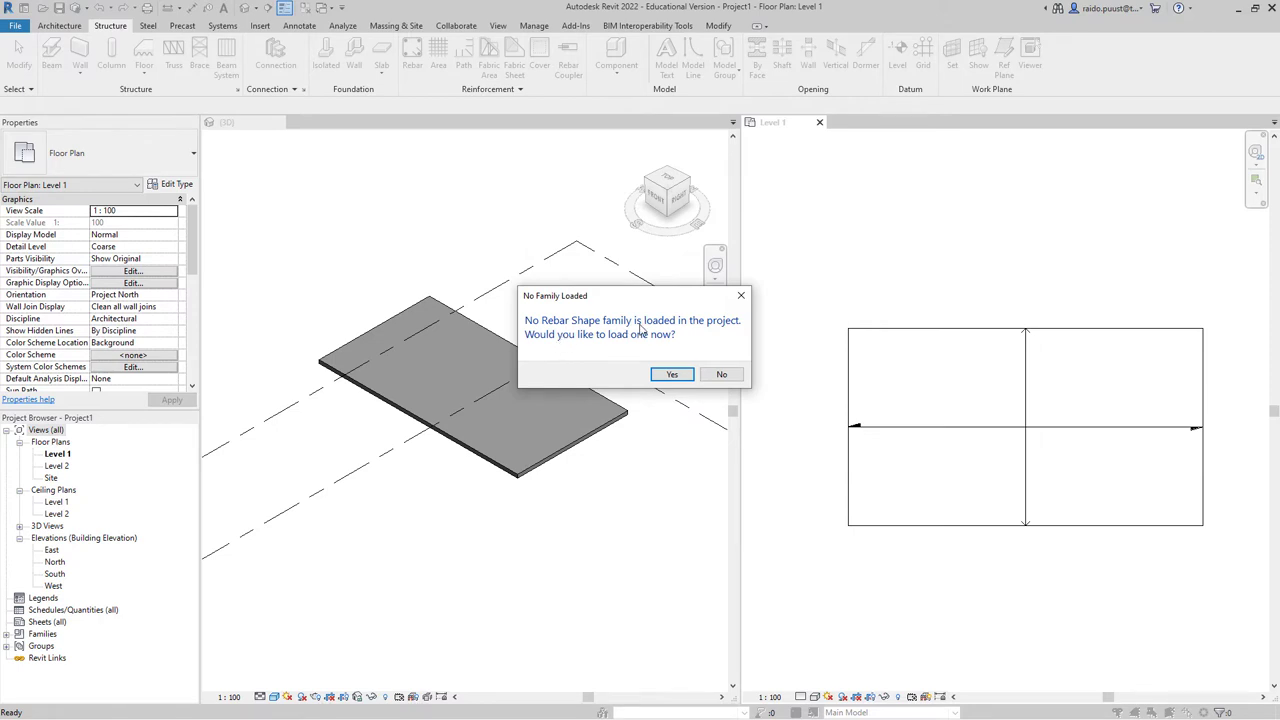
pyautogui.click(672, 374)
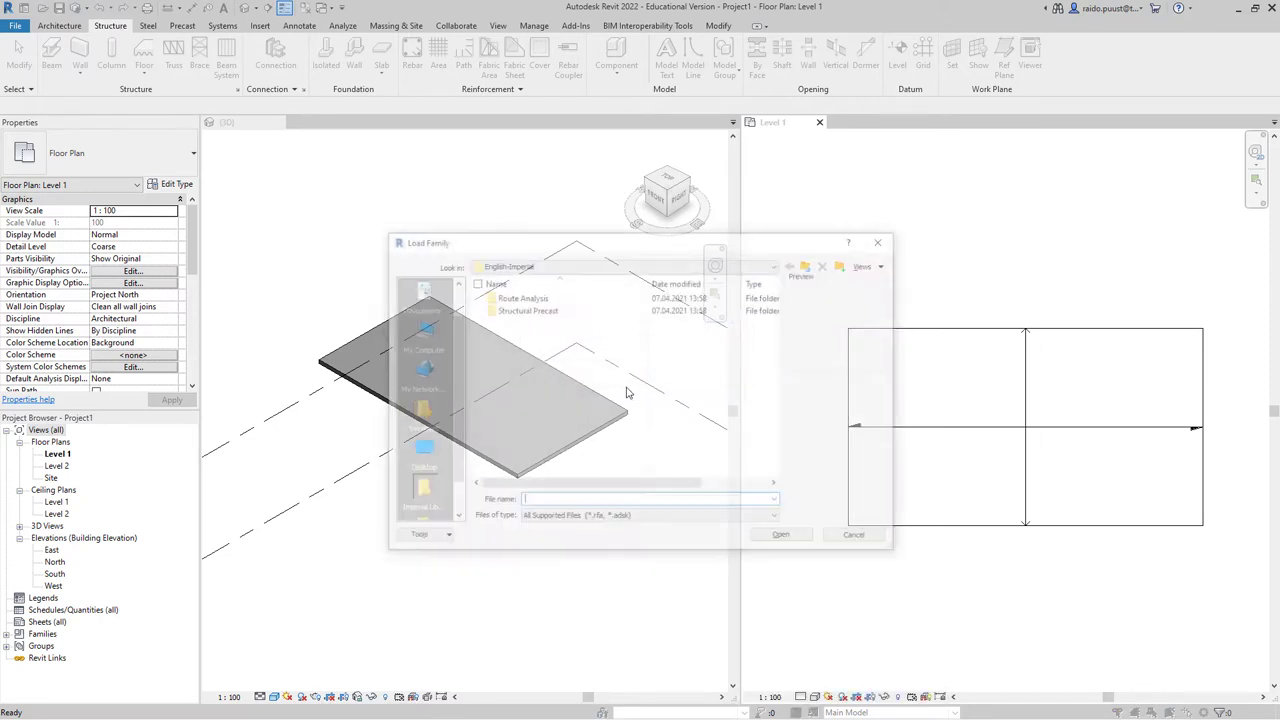
# Check the English folder of the Revit 2022 Libraries for rebar shapes, then cancel loading and return to the 3D view
pyautogui.click(566, 265)
pyautogui.click(581, 337)
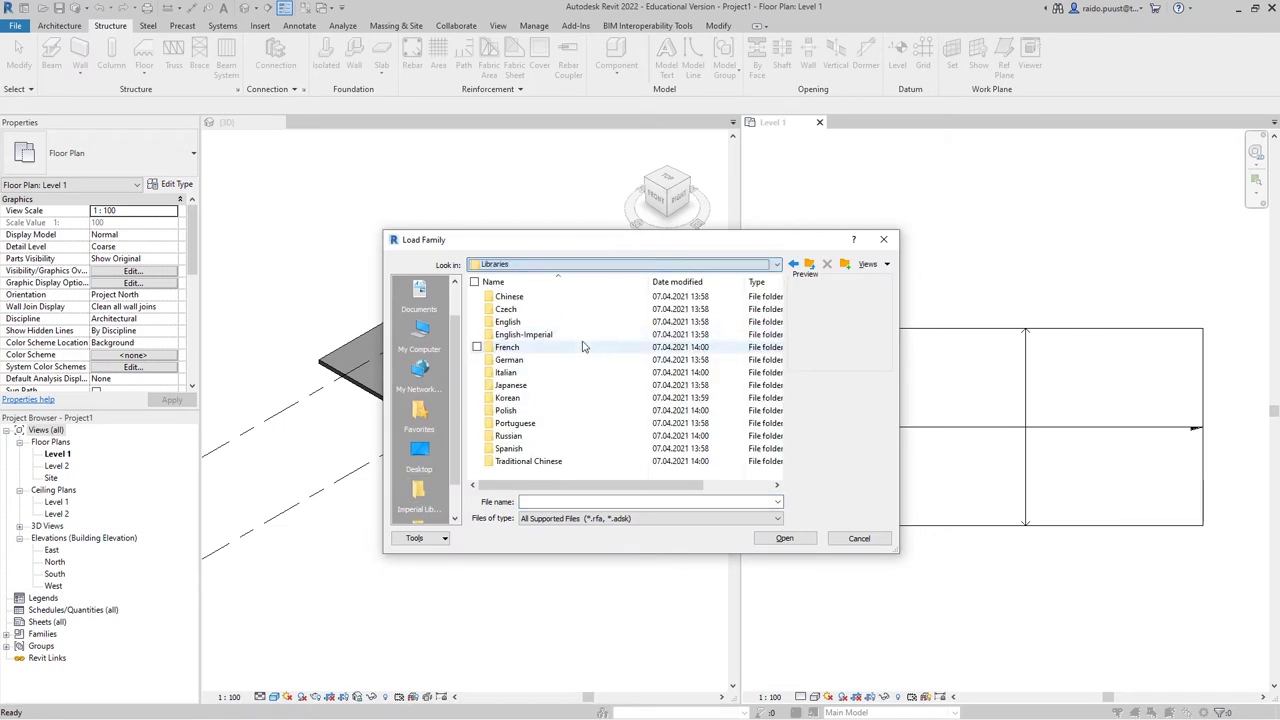
pyautogui.doubleClick(522, 323)
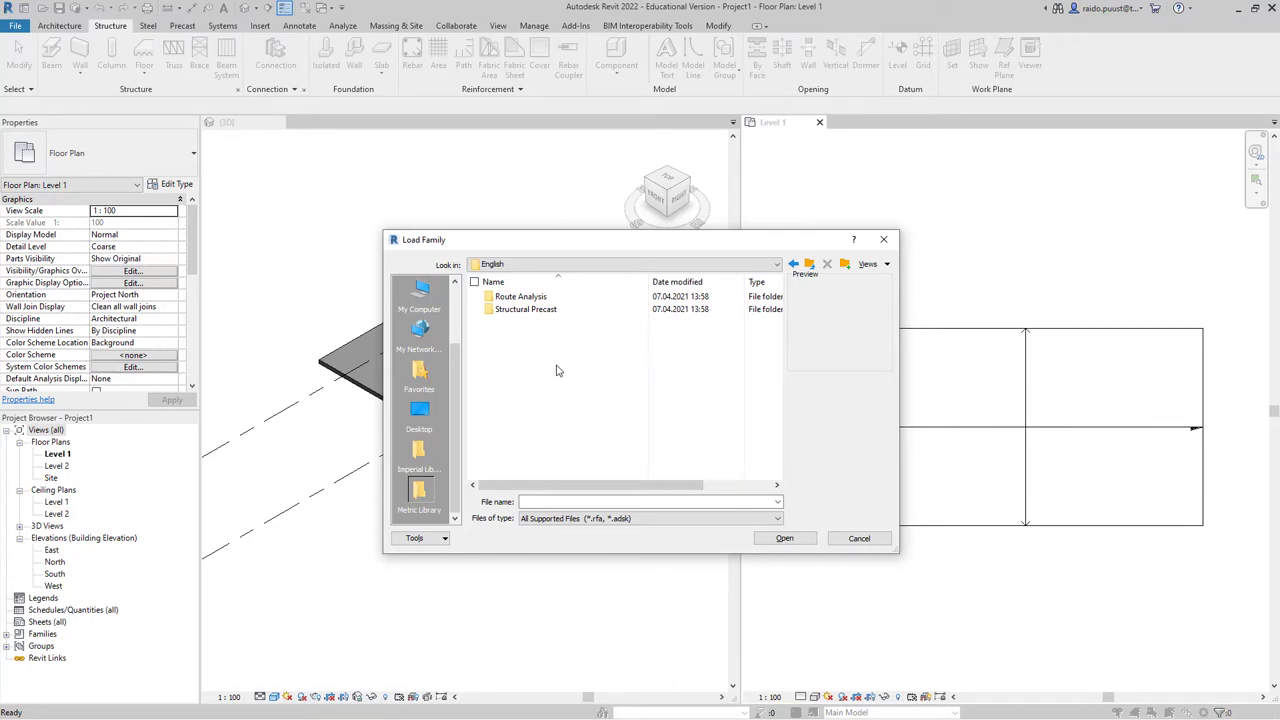
pyautogui.click(859, 538)
pyautogui.click(444, 202)
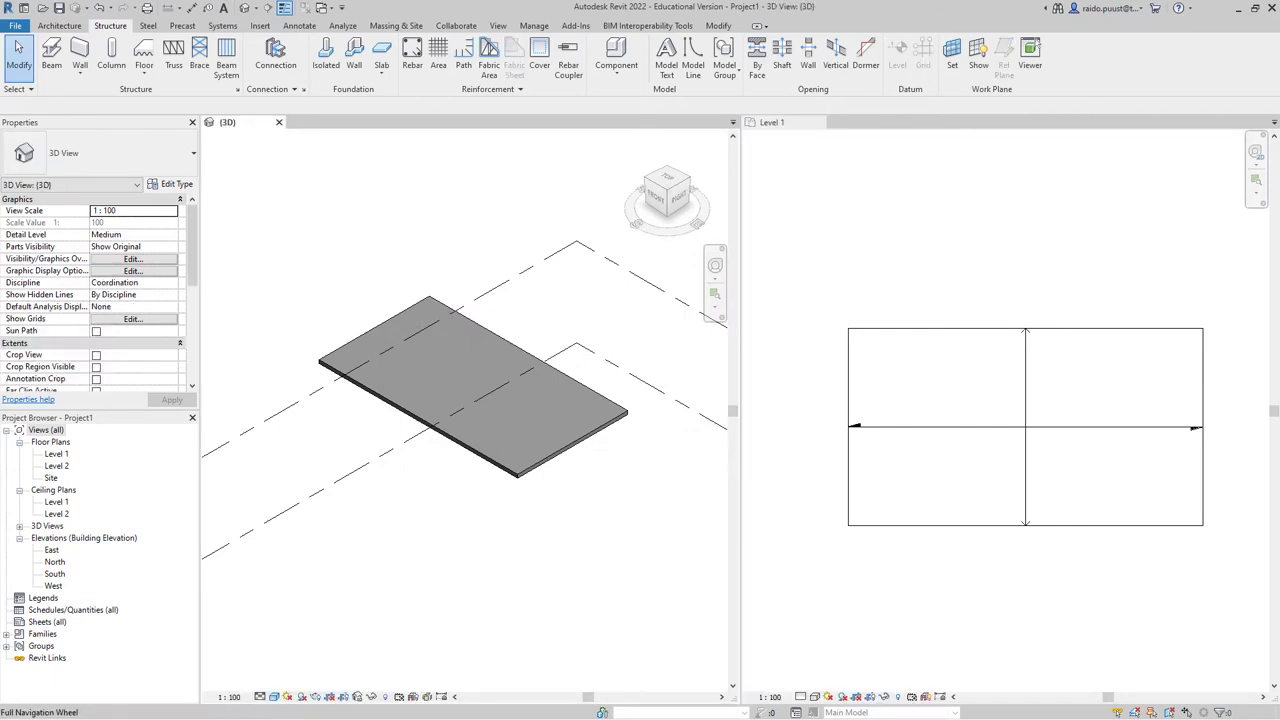
# In File Explorer, compare the RVT 2021 and RVT 2022 English library folders, including Structural Rebar Shapes in the 2021 library
pyautogui.moveTo(886, 131); pyautogui.dragTo(386, 91)
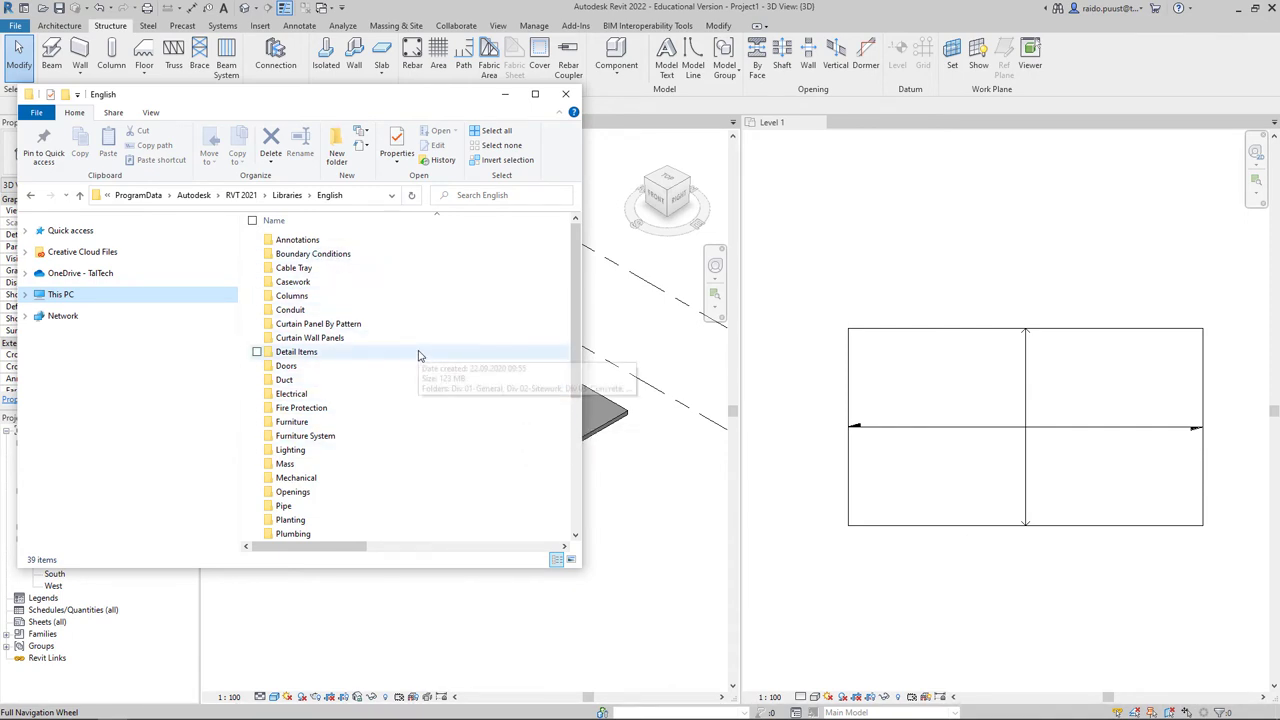
pyautogui.scroll(-2, 408, 445)
pyautogui.scroll(-4, 408, 445)
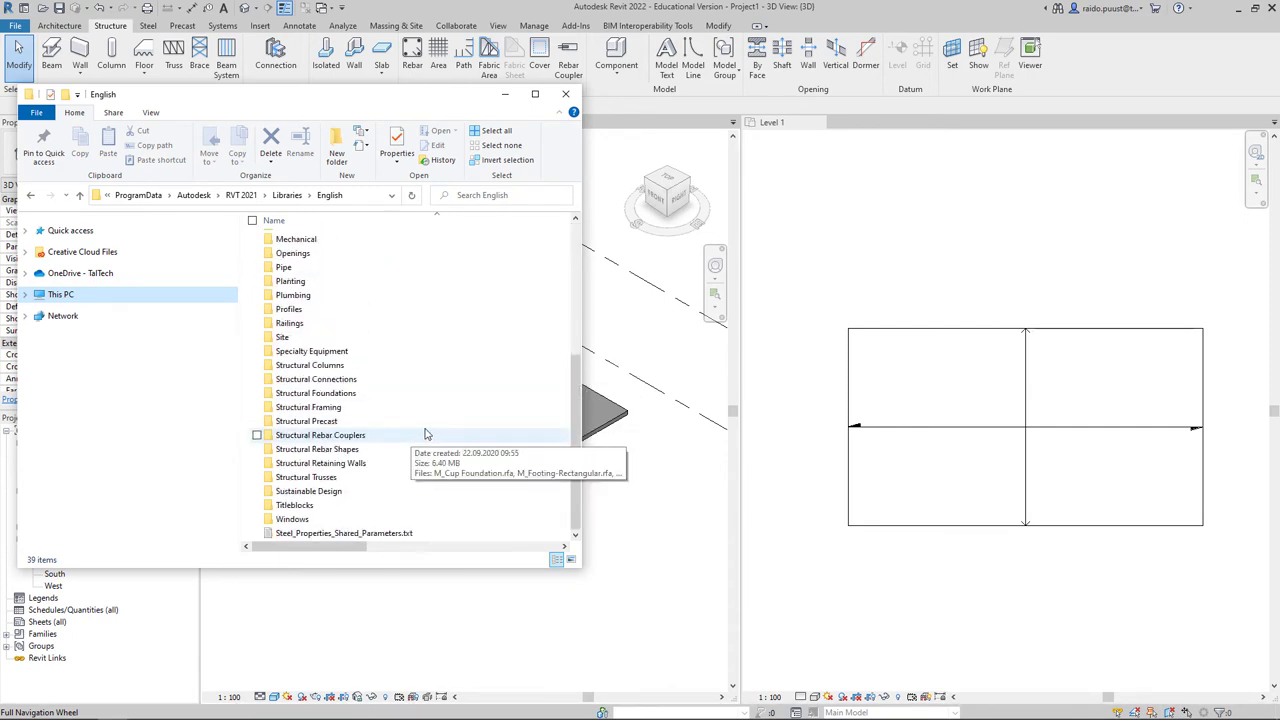
pyautogui.doubleClick(332, 450)
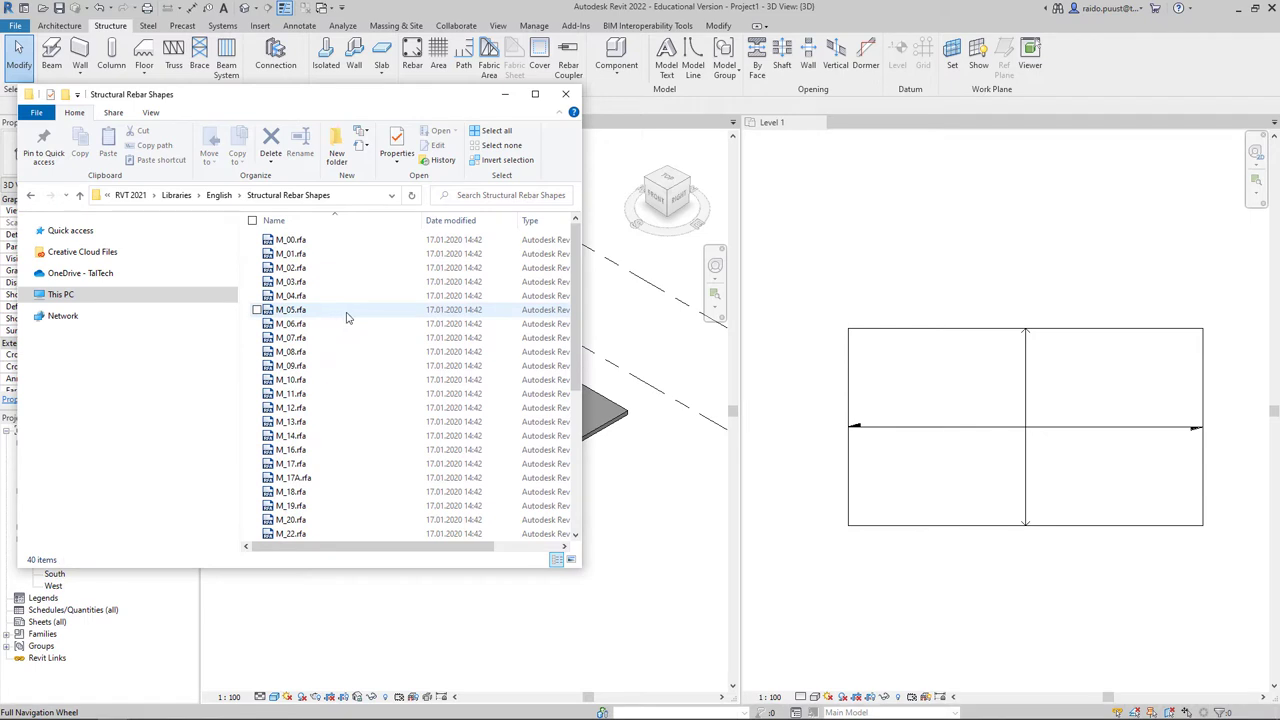
pyautogui.hotkey('alt', 'Up')
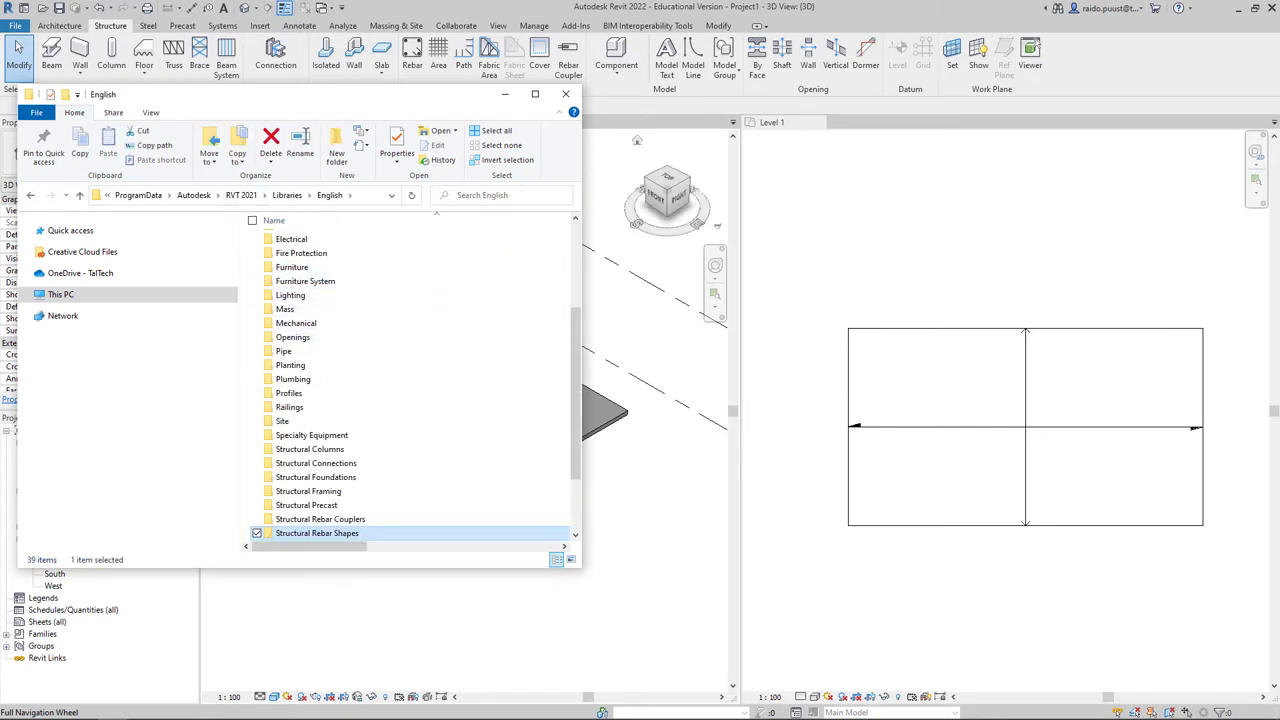
pyautogui.moveTo(1279, 160); pyautogui.dragTo(896, 148)
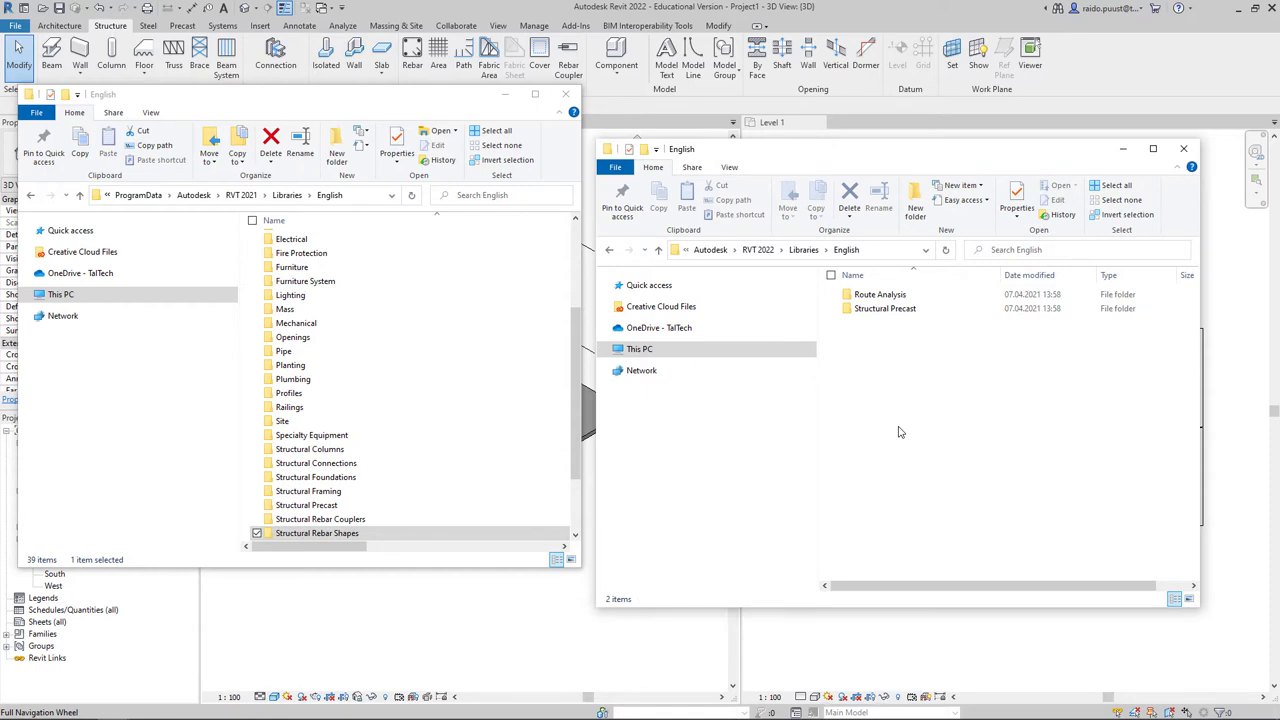
pyautogui.hotkey('ctrl', 'w')
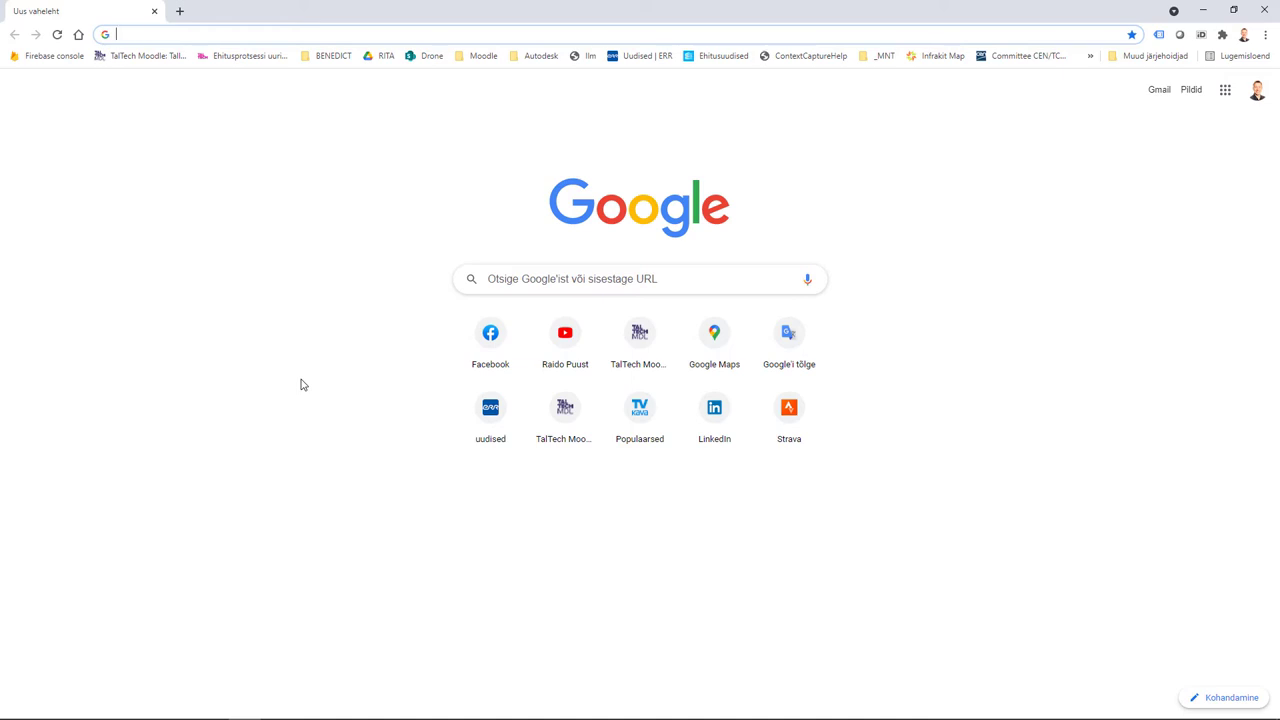
# In Chrome, search for "revit 2021 content", open the Autodesk Revit 2021 Content page and examine its library downloads
pyautogui.write('revit')
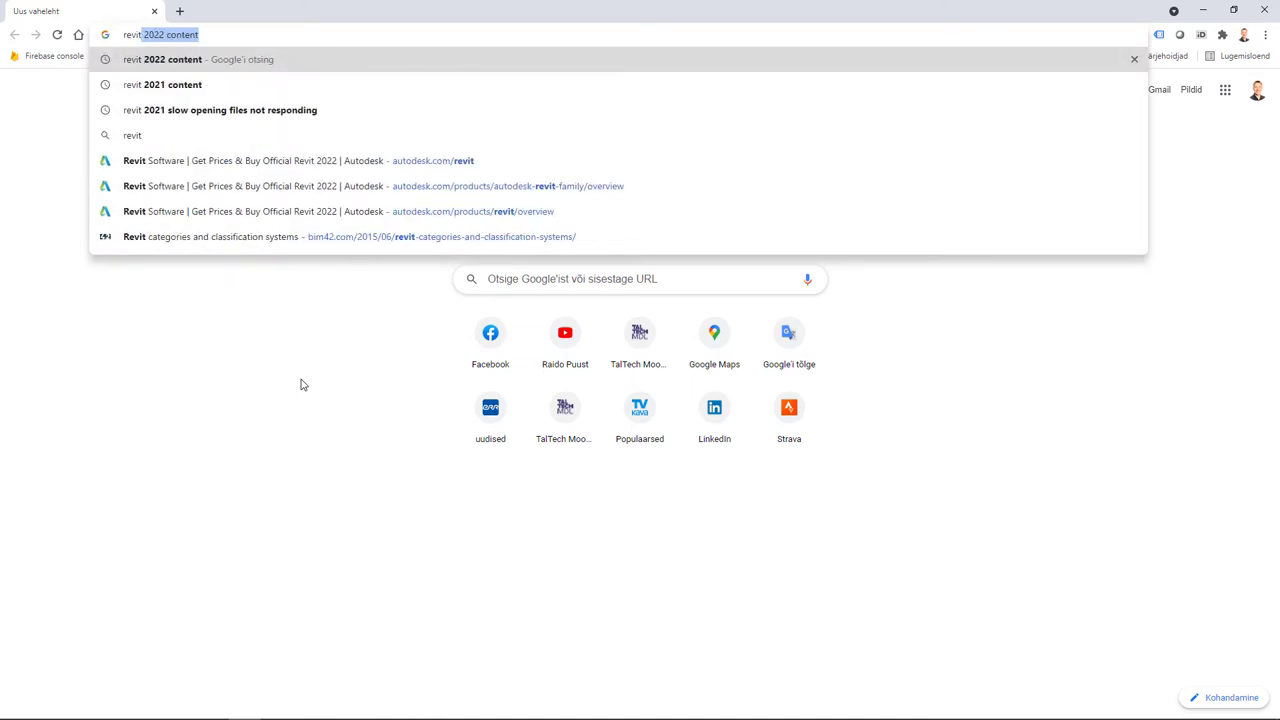
pyautogui.write(' 2021')
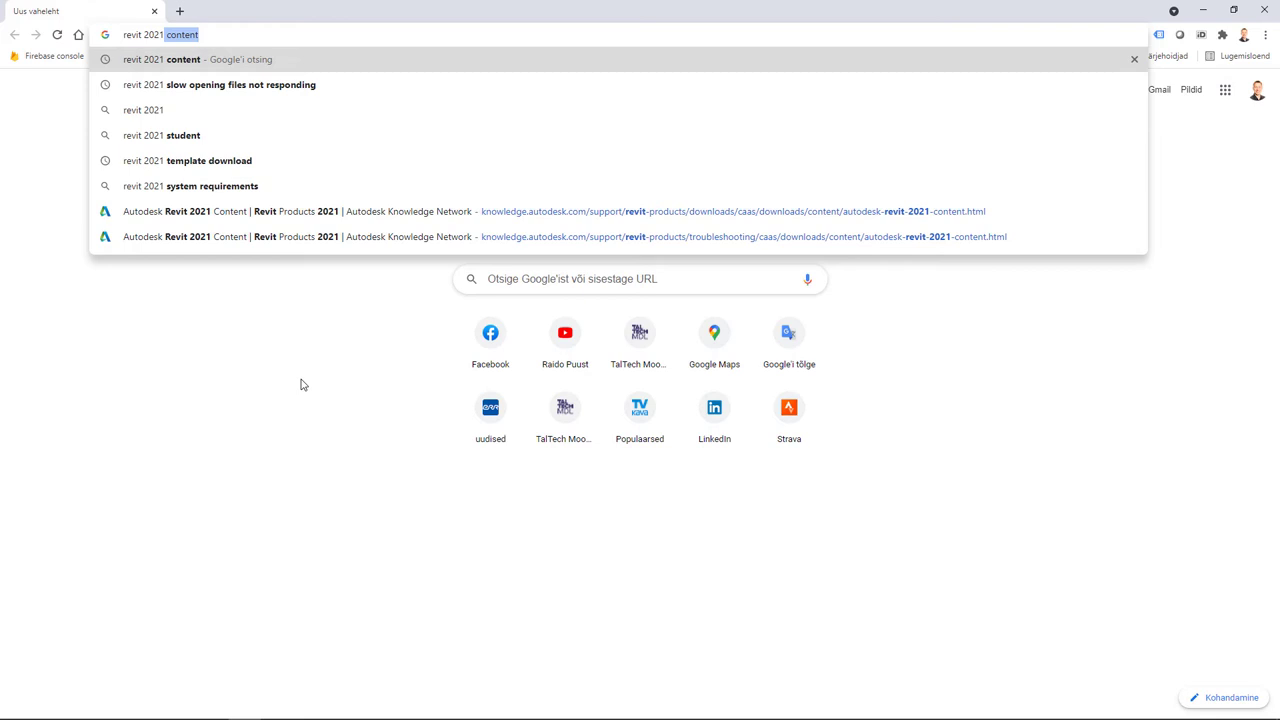
pyautogui.press('Return')
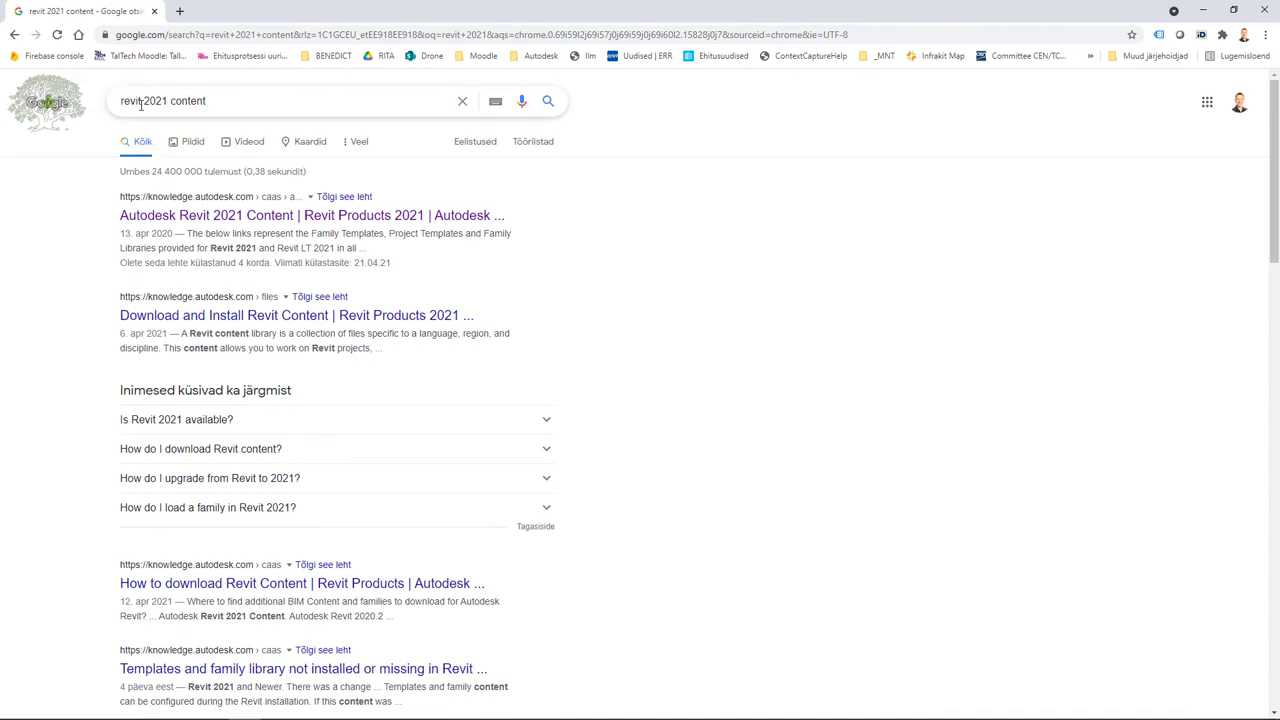
pyautogui.click(166, 221)
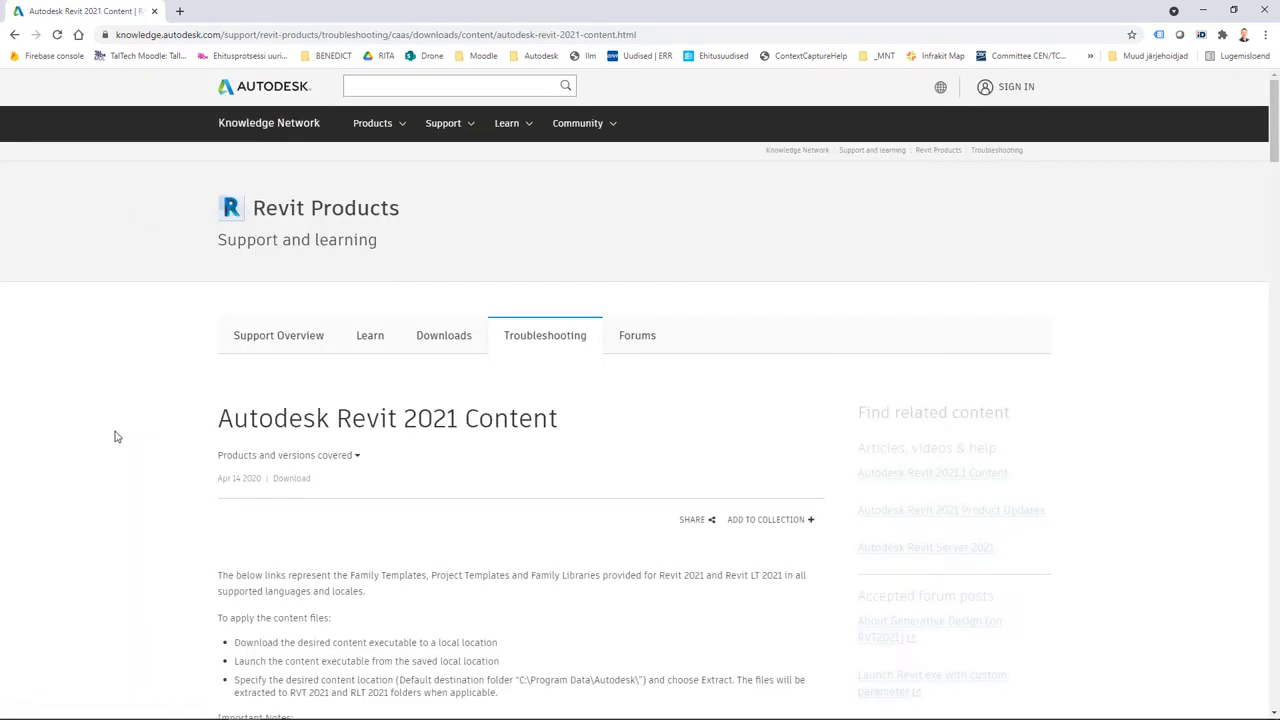
pyautogui.scroll(-7, 125, 430)
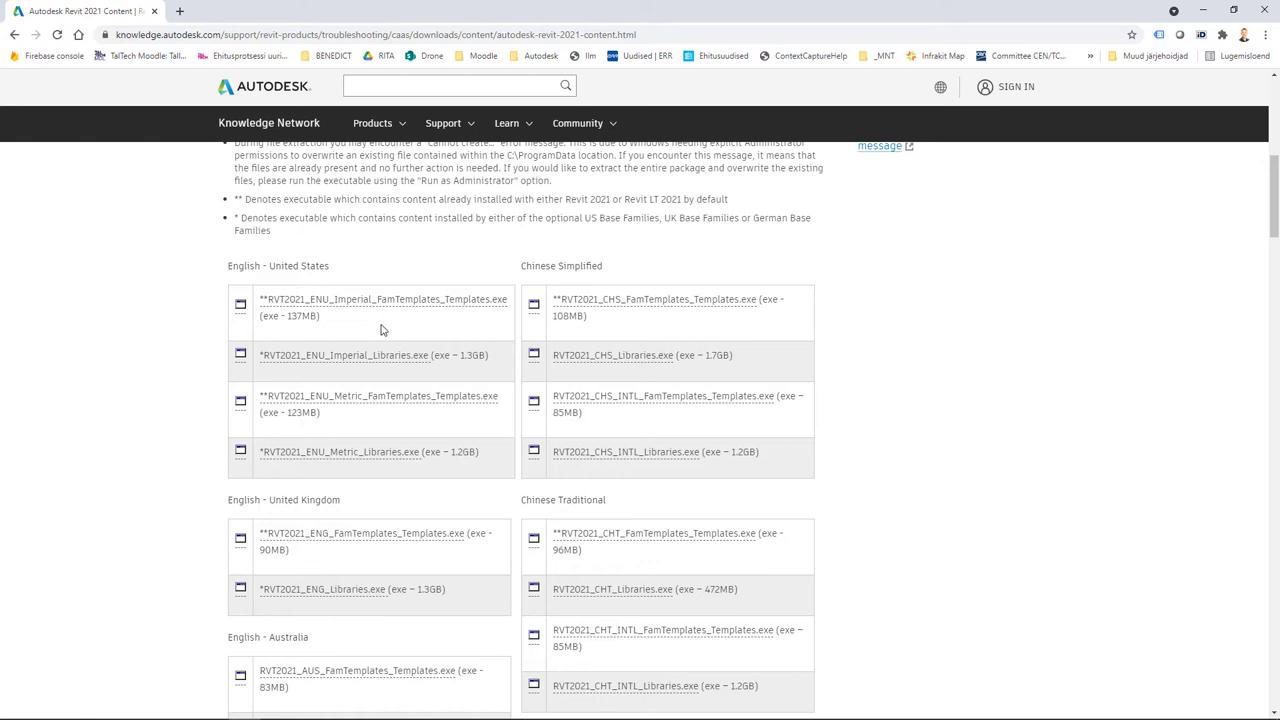
pyautogui.moveTo(140, 712)
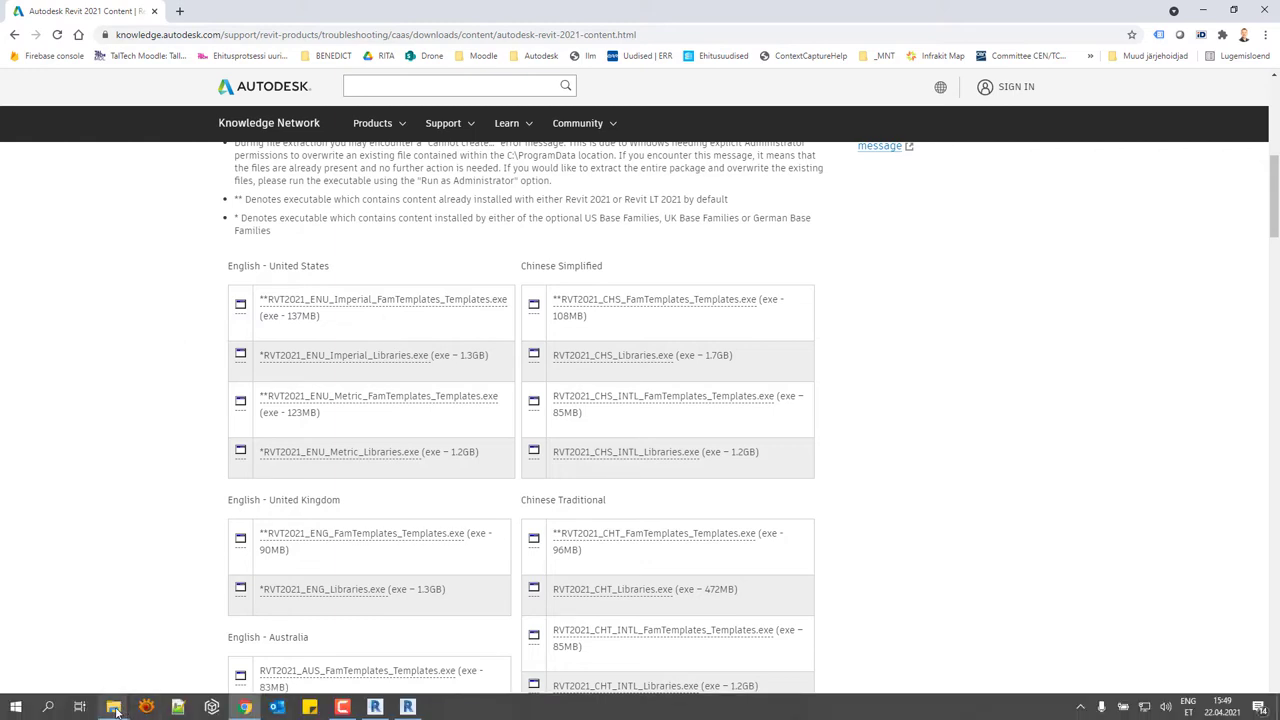
pyautogui.click(165, 655)
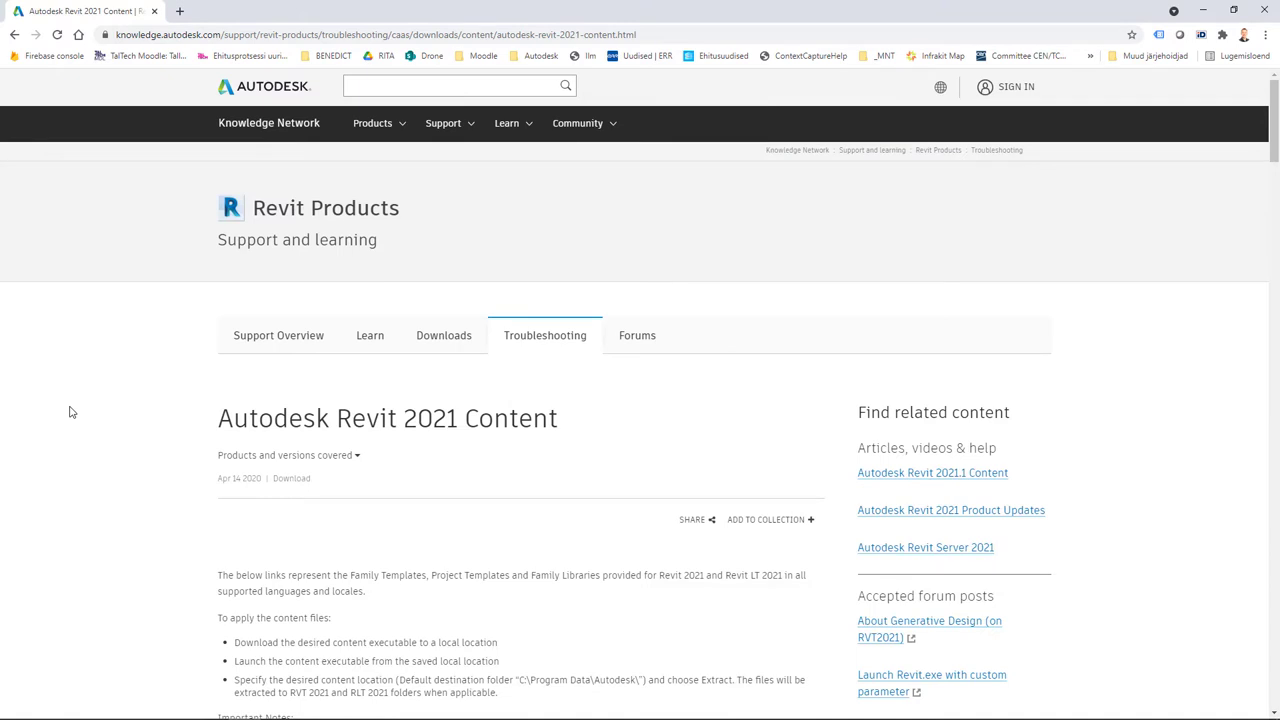
# Search for "revit 2022 content", open the Autodesk Revit 2022 Content page and examine its table of content packs
pyautogui.click(244, 35)
pyautogui.write('revit 2021 content')
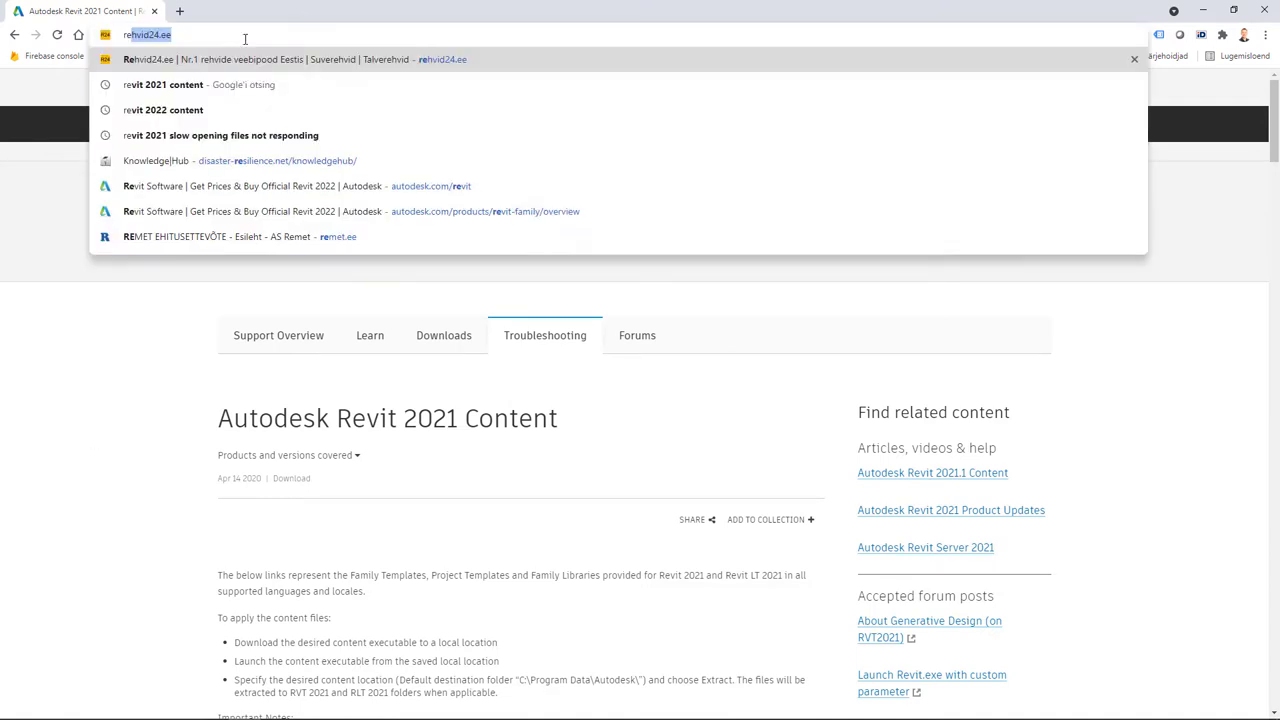
pyautogui.press('BackSpace')
pyautogui.press('BackSpace')
pyautogui.press('BackSpace')
pyautogui.press('BackSpace')
pyautogui.press('BackSpace')
pyautogui.press('BackSpace')
pyautogui.press('BackSpace')
pyautogui.press('BackSpace')
pyautogui.press('BackSpace')
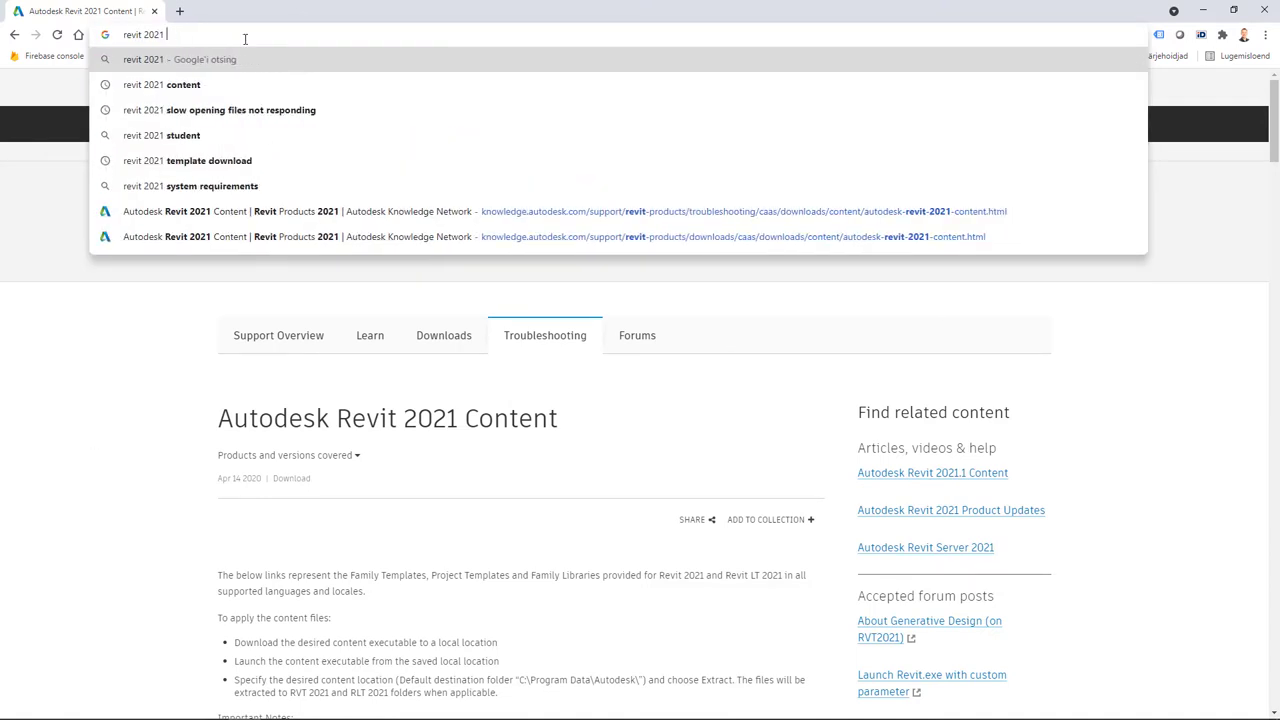
pyautogui.write('2 c')
pyautogui.write('ontent/autodesk-revit-')
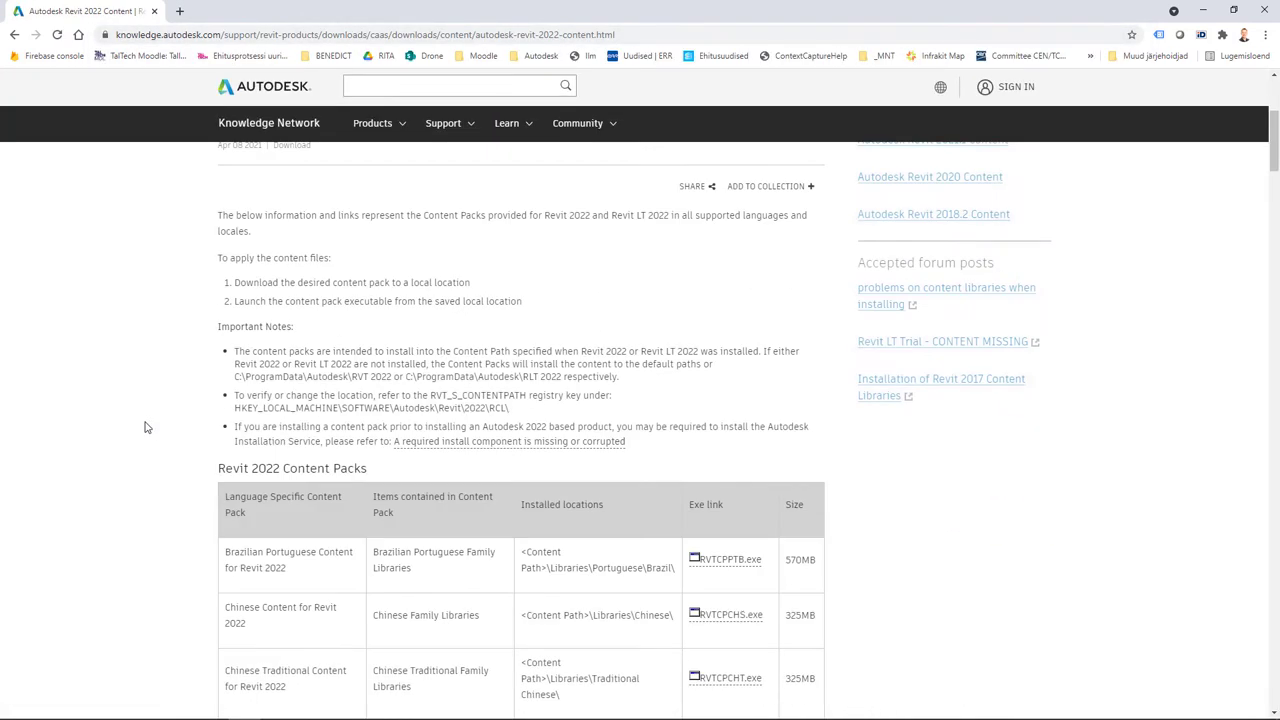
pyautogui.scroll(-2, 150, 418)
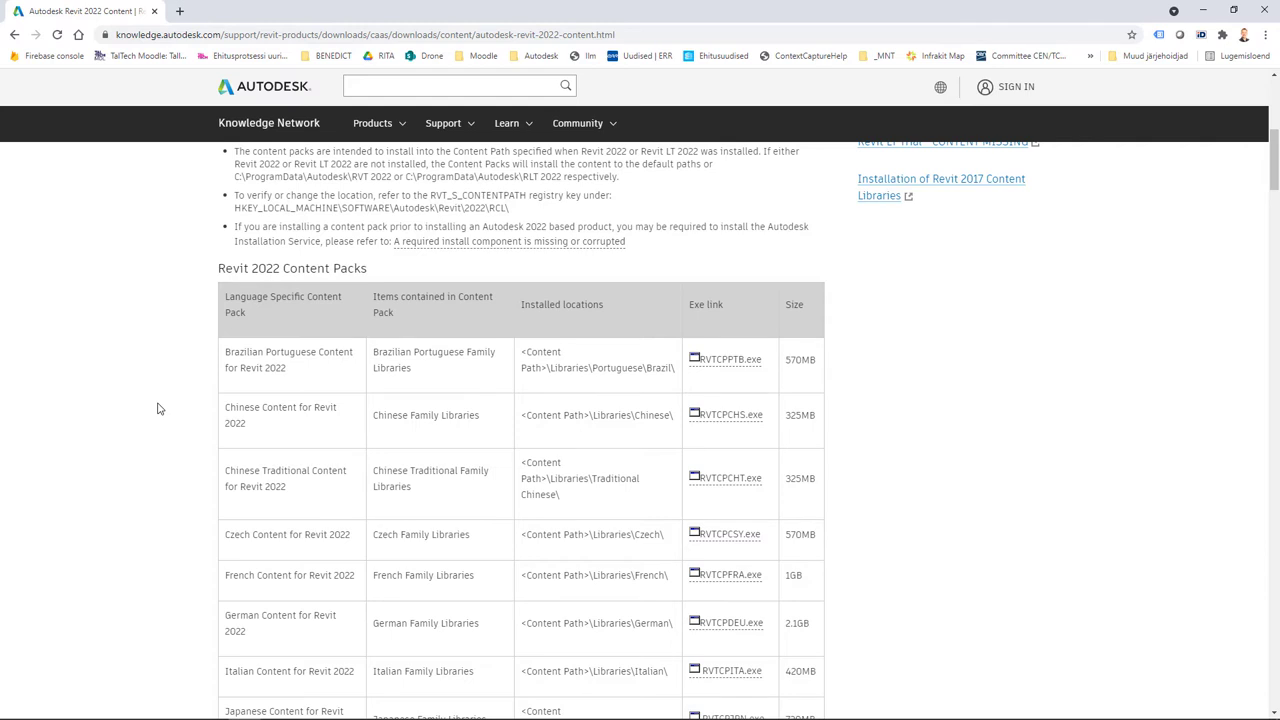
# Switch from the browser to the Autodesk desktop app and open its list of available updates
pyautogui.click(1204, 13)
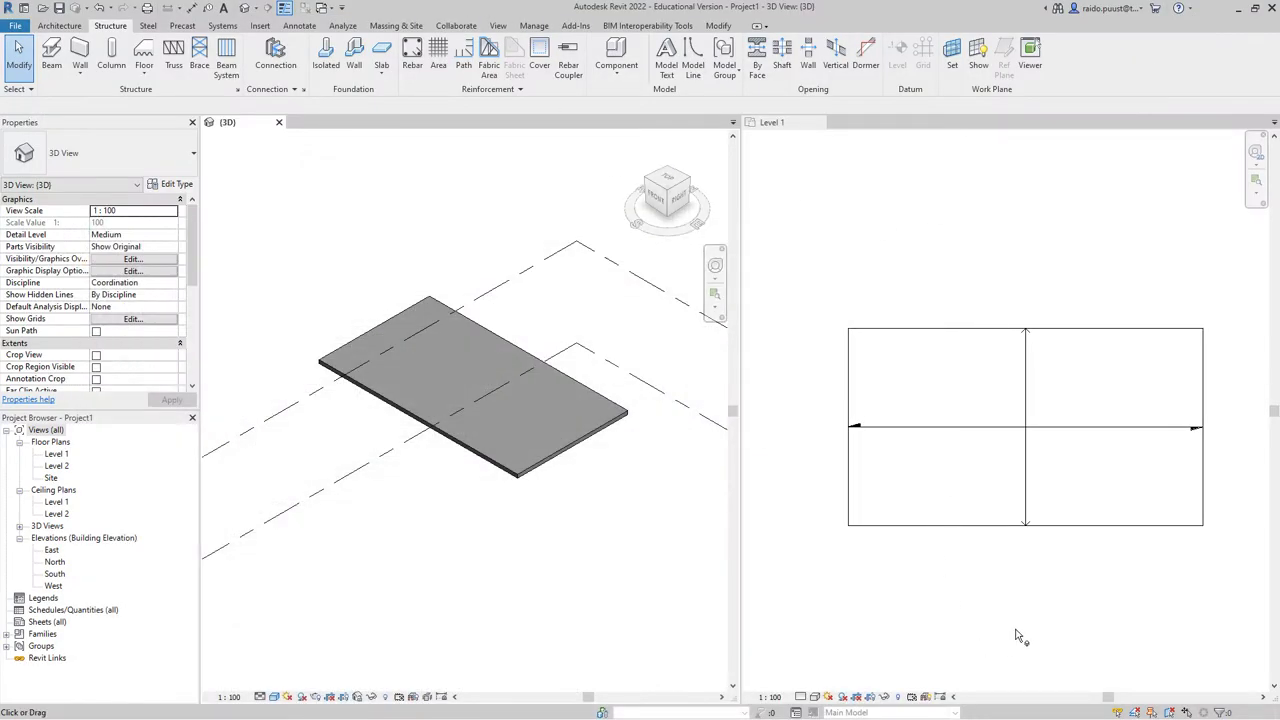
pyautogui.click(1036, 686)
pyautogui.click(1080, 707)
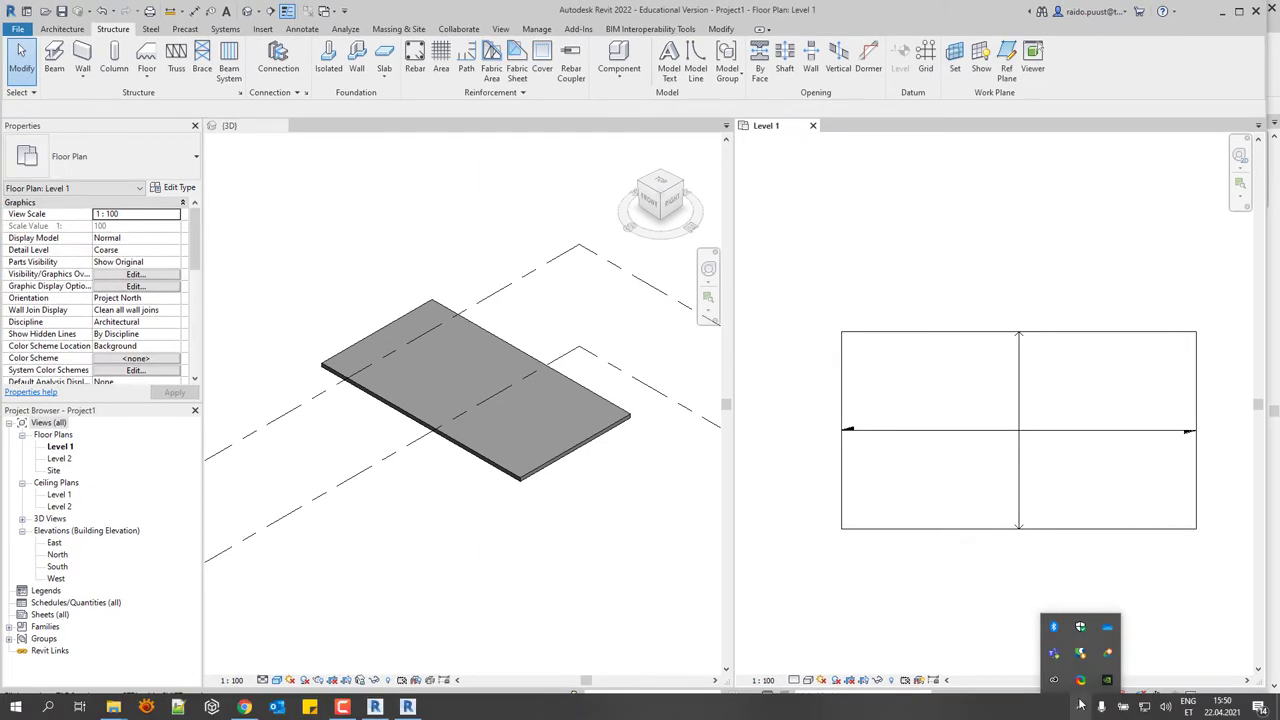
pyautogui.click(1109, 656)
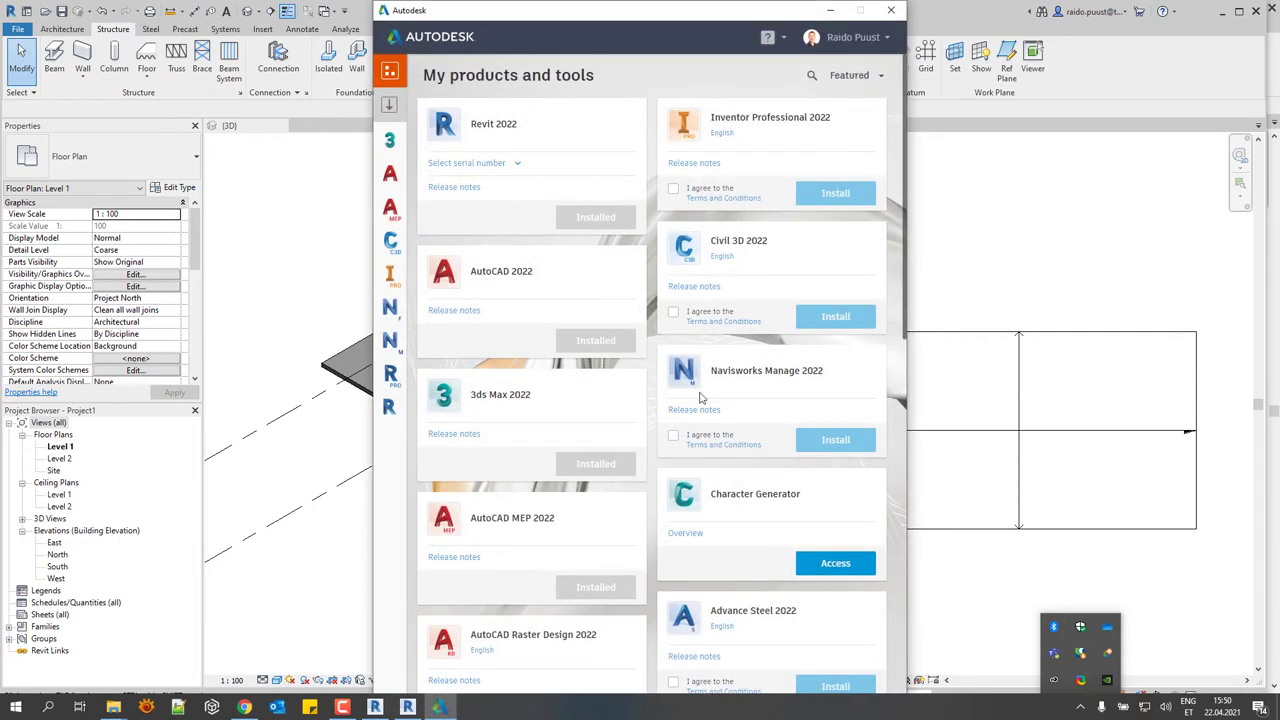
pyautogui.click(389, 108)
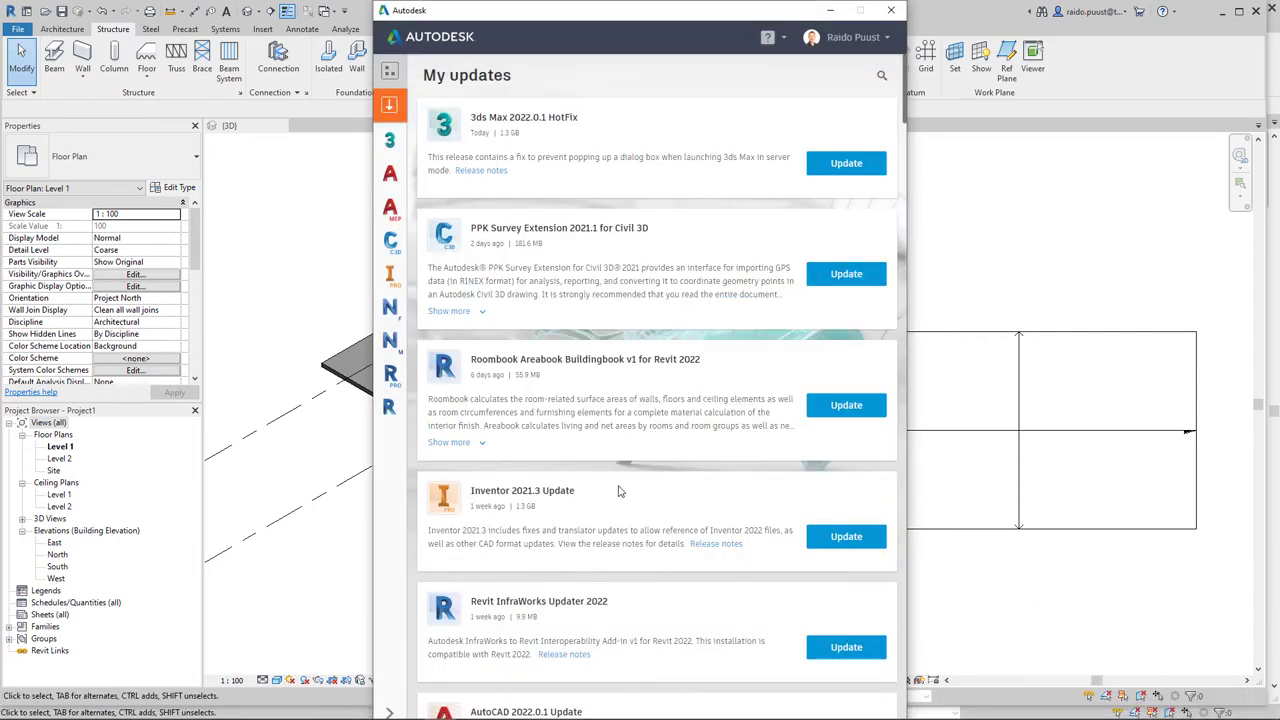
# Examine the available updates for Revit 2022 content packs, including the language-specific and International English country libraries
pyautogui.scroll(-3, 667, 413)
pyautogui.scroll(-9, 667, 413)
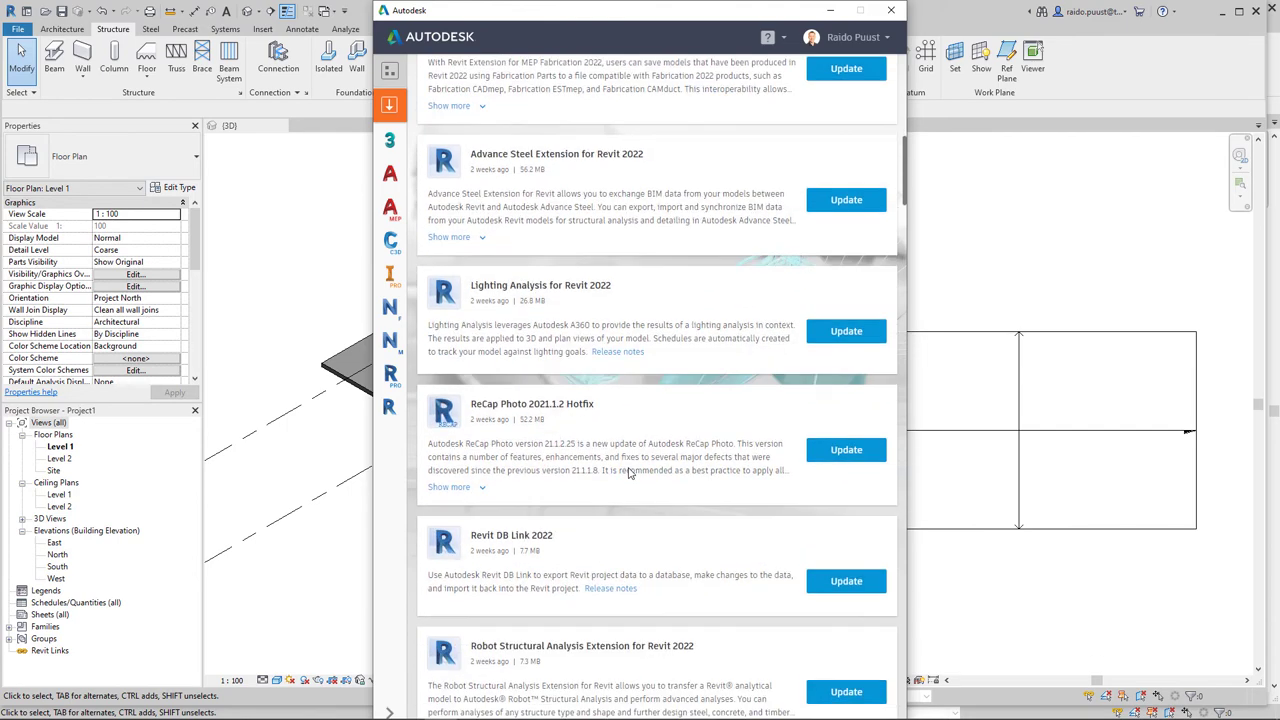
pyautogui.scroll(-3, 629, 471)
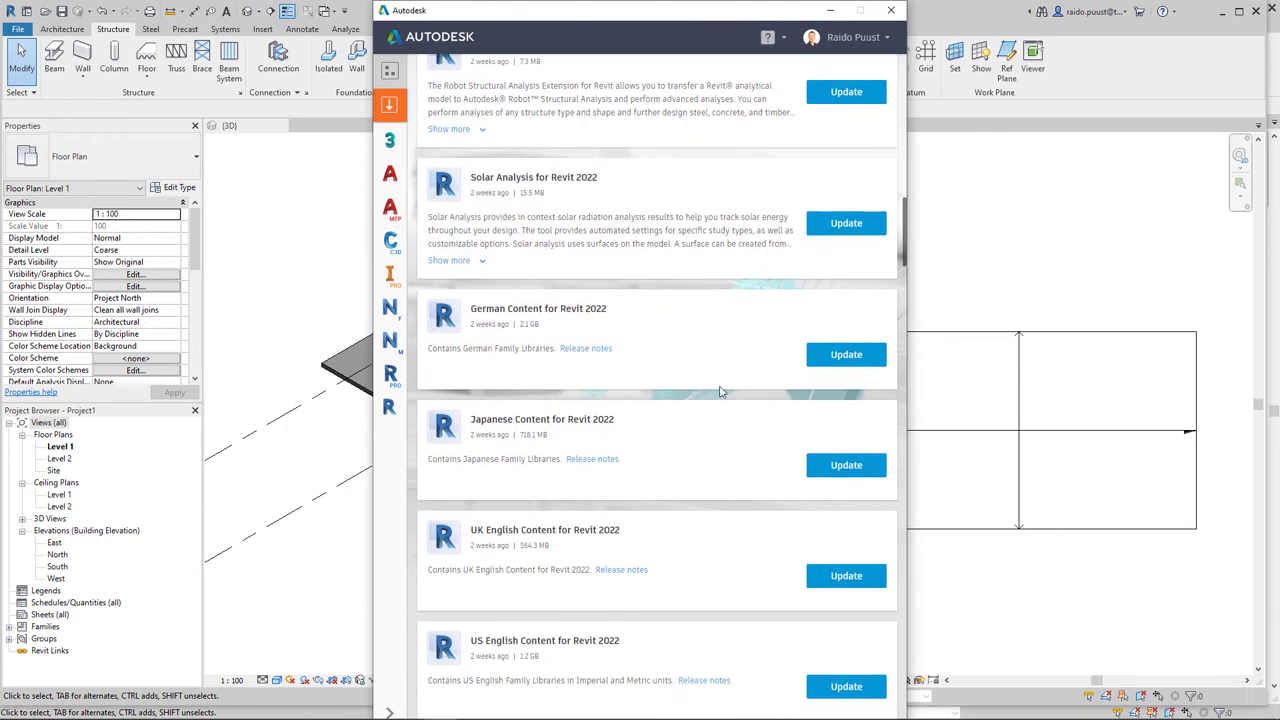
pyautogui.scroll(-5, 719, 390)
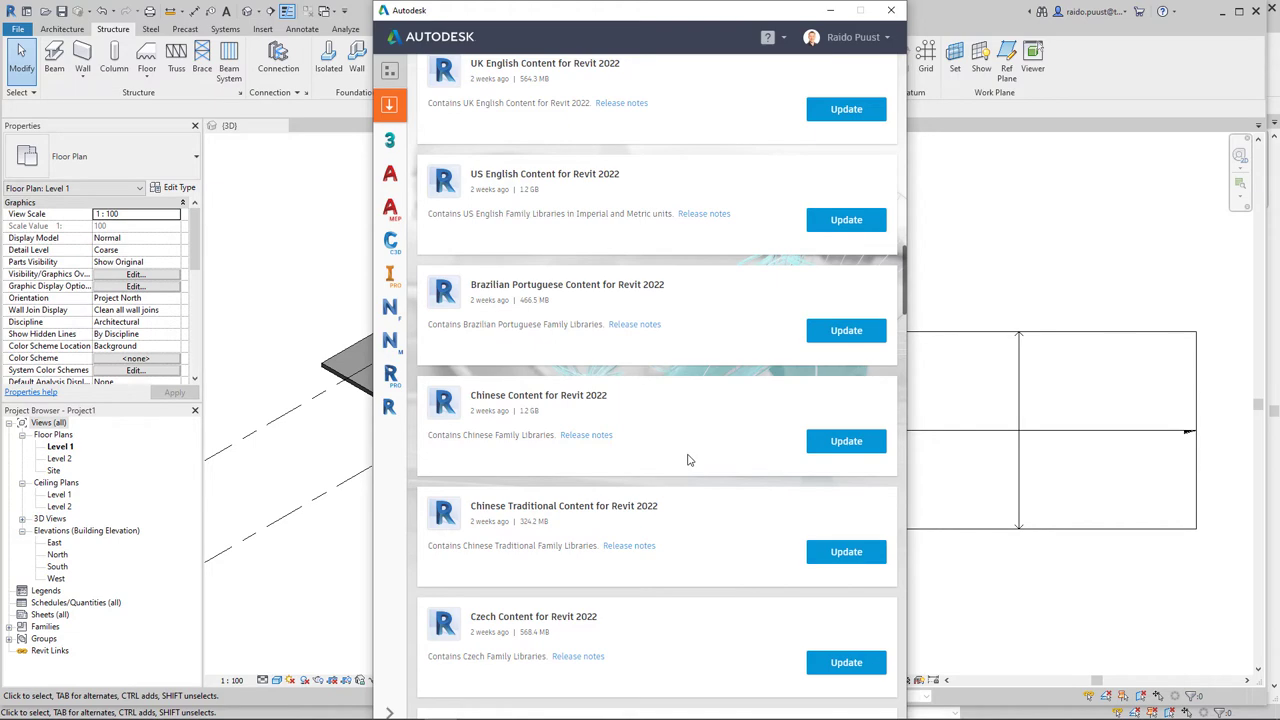
pyautogui.scroll(-2, 706, 523)
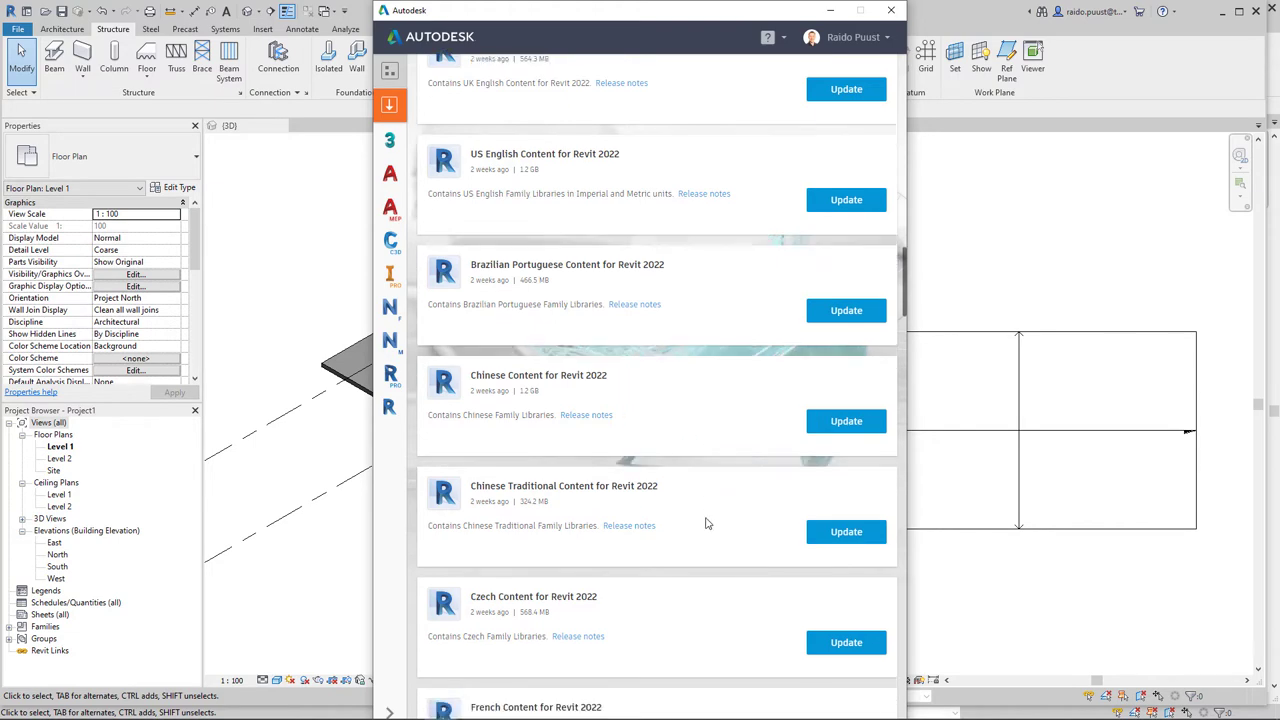
pyautogui.scroll(-5, 706, 523)
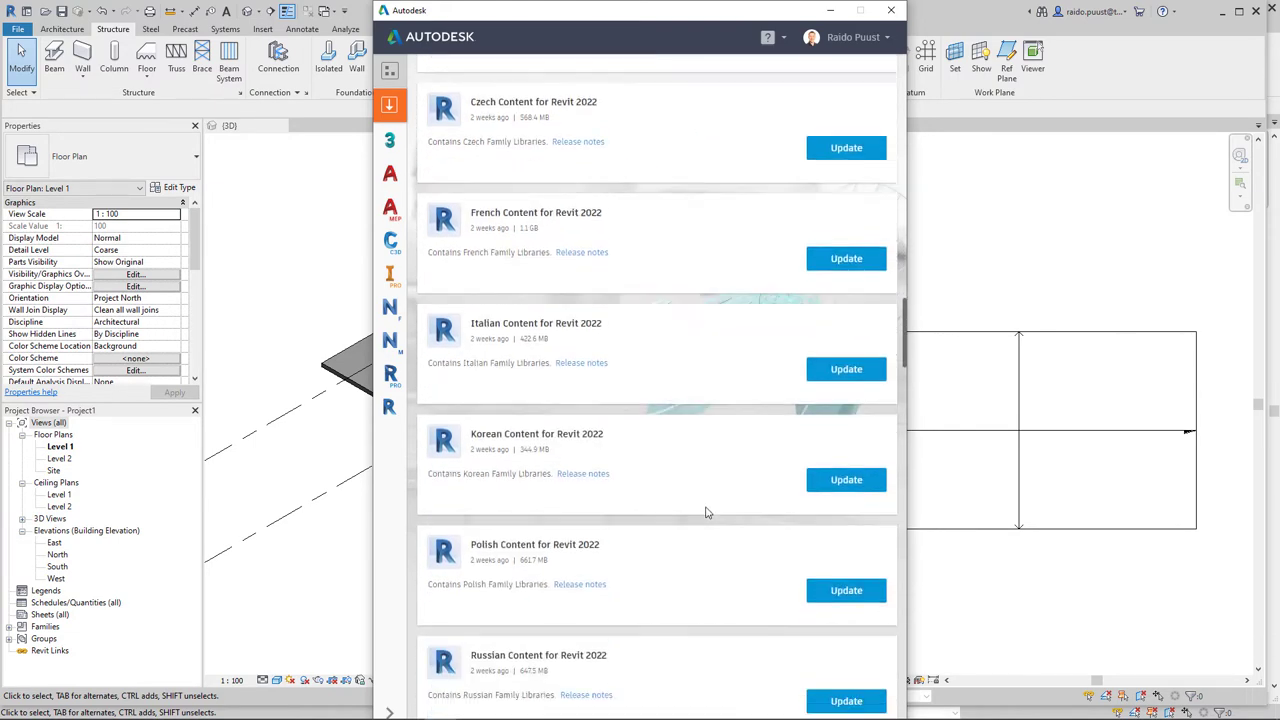
pyautogui.scroll(-3, 694, 504)
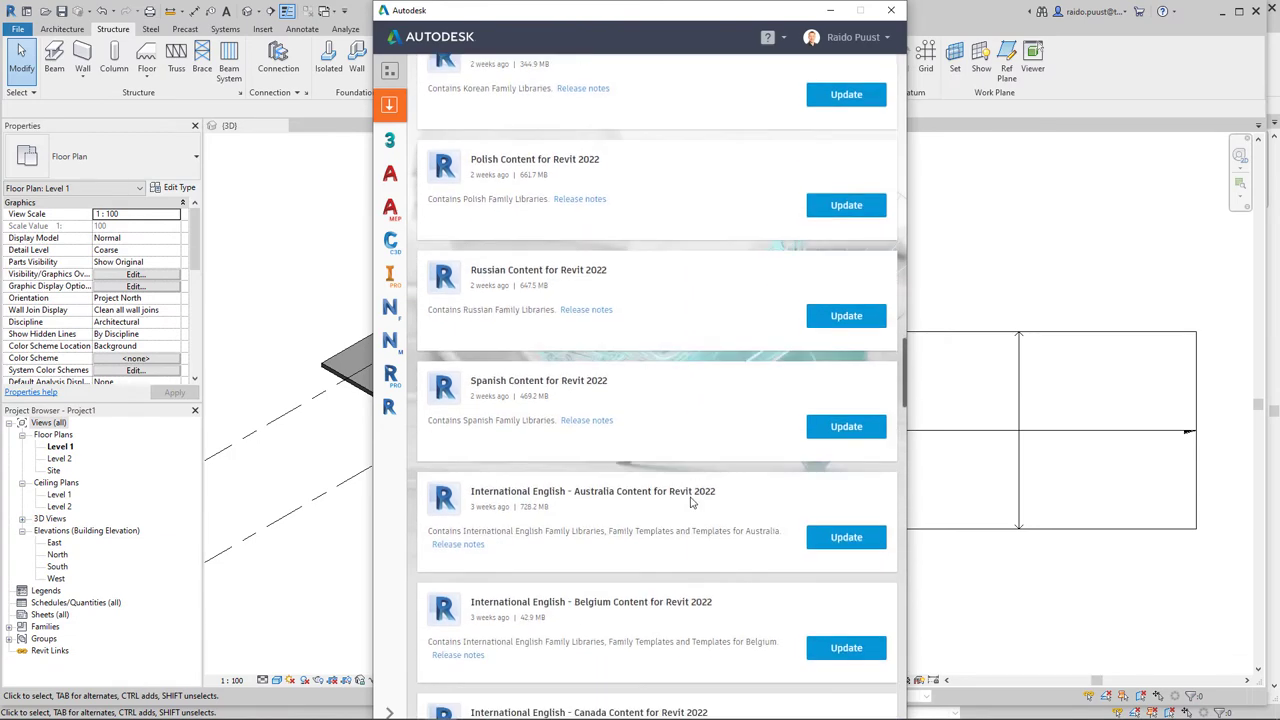
pyautogui.scroll(-4, 690, 504)
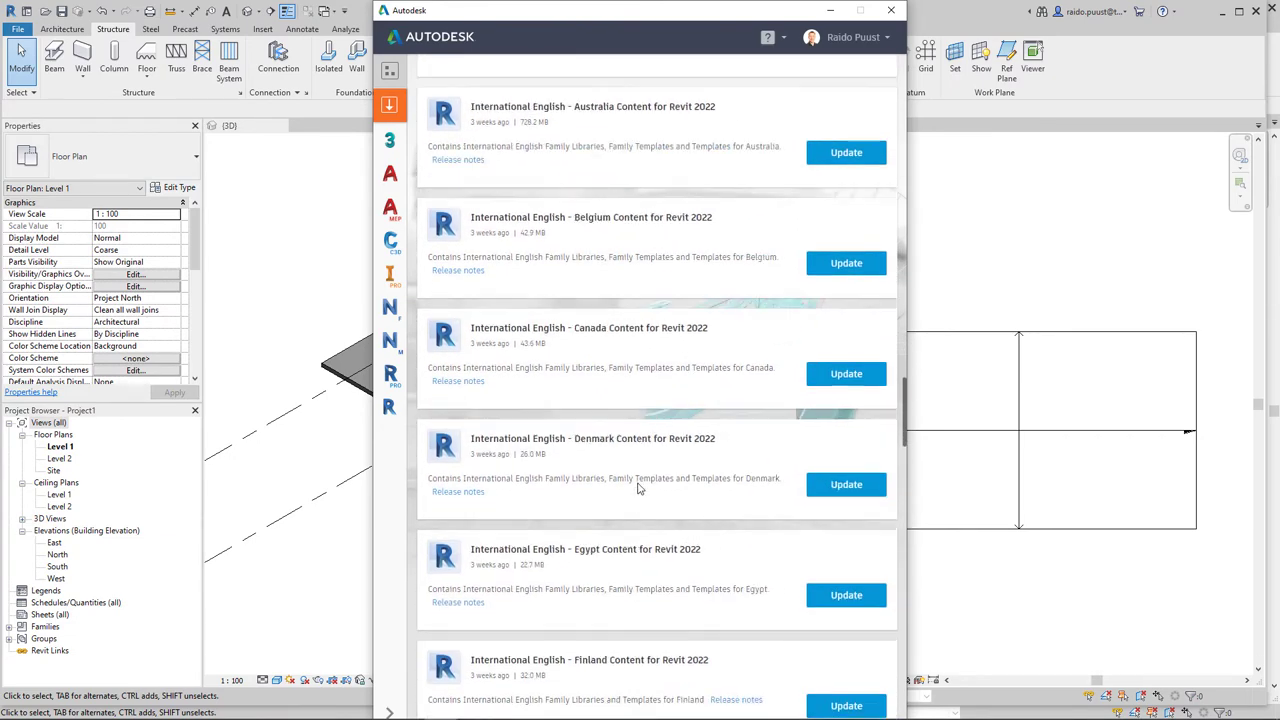
pyautogui.scroll(-6, 640, 488)
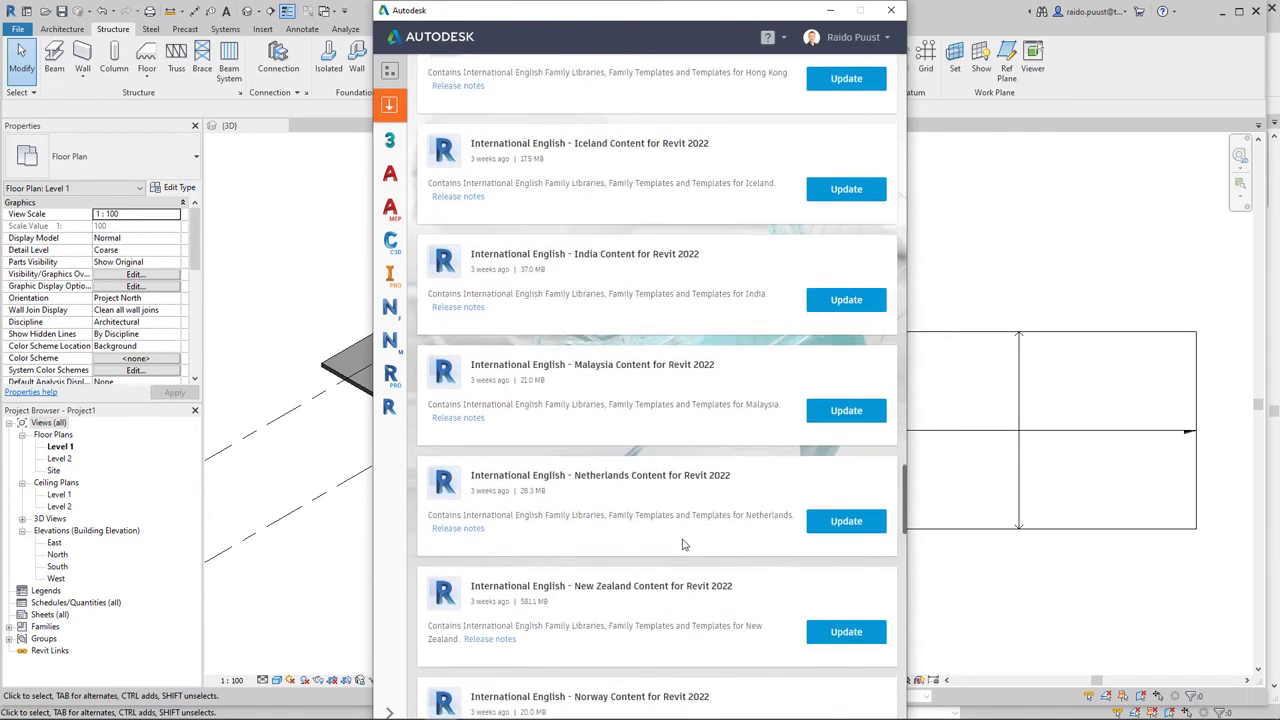
# Start downloading the US English Content for Revit 2022 update, then return to Revit 2022
pyautogui.scroll(10, 603, 508)
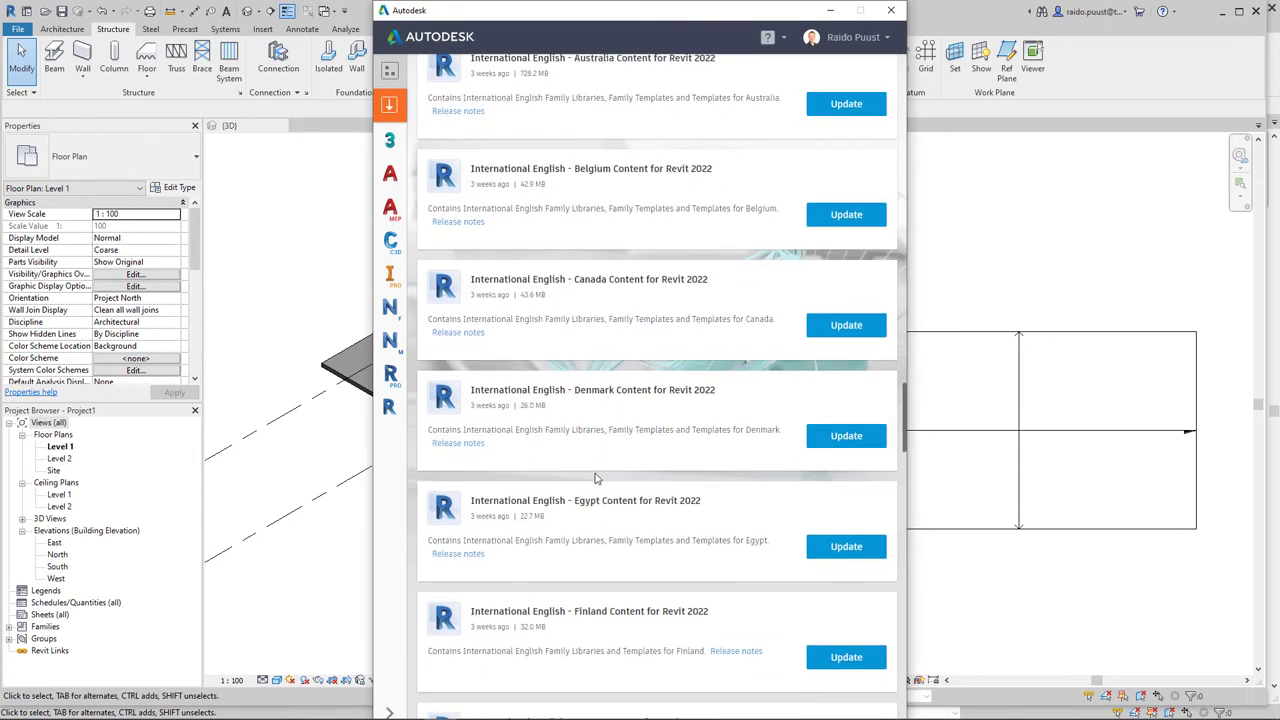
pyautogui.scroll(10, 600, 440)
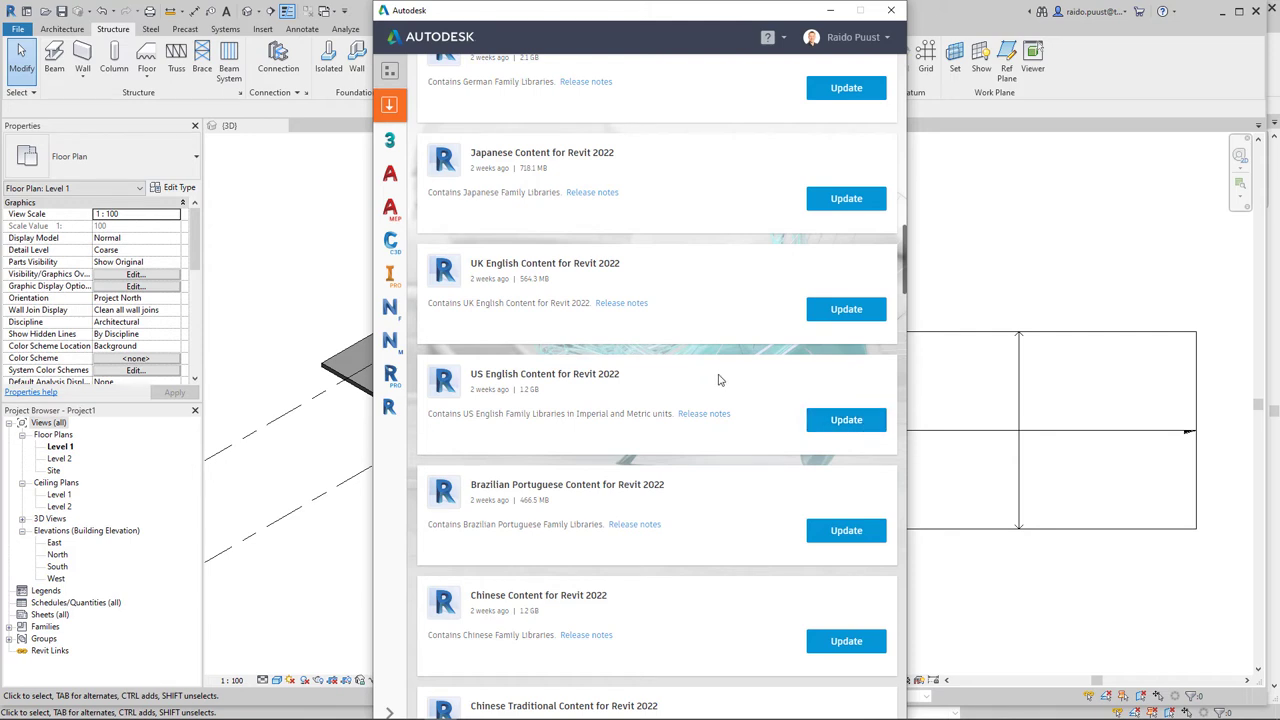
pyautogui.click(845, 430)
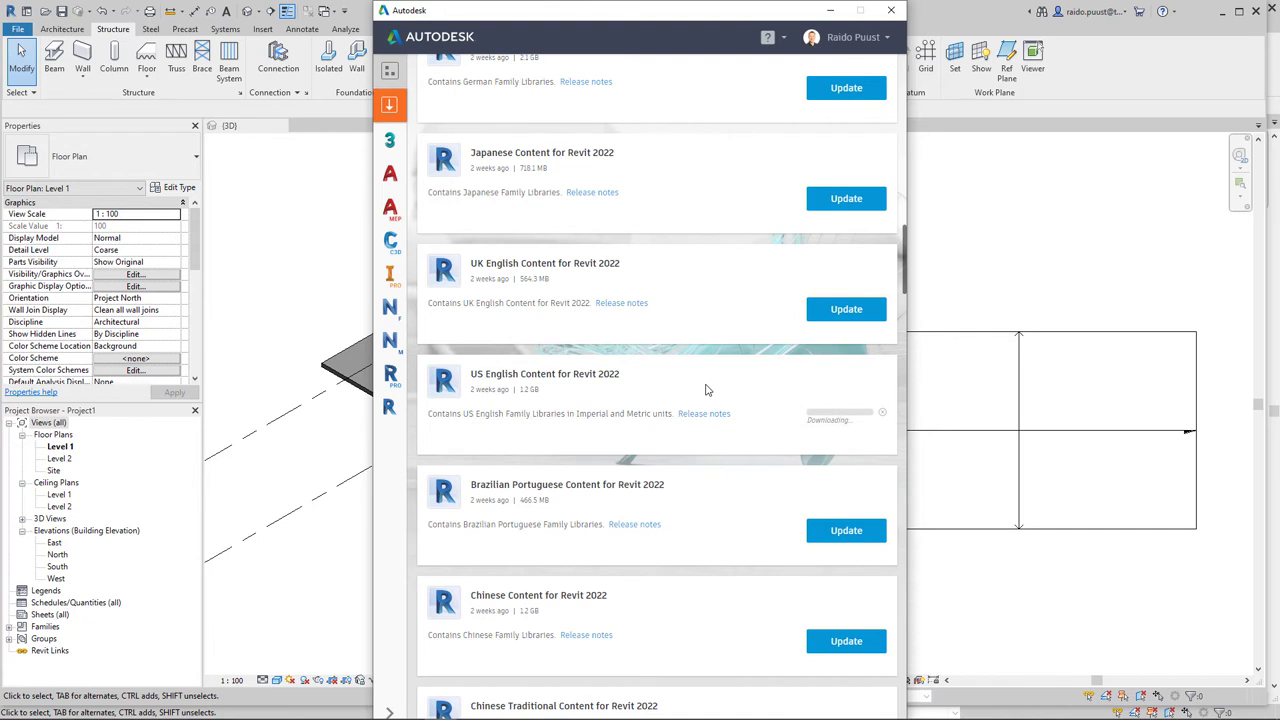
pyautogui.hotkey('alt', 'Tab')
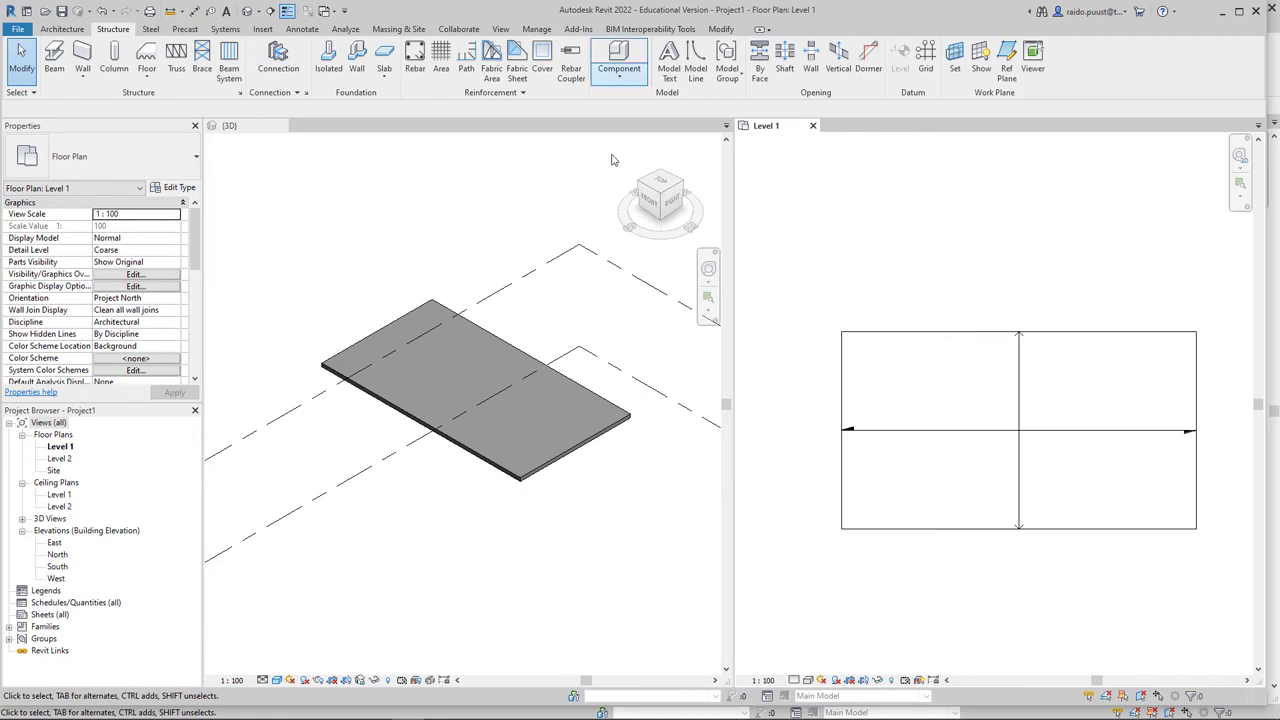
# In Revit 2021, open Load Autodesk Family, search for "rebar" and browse the Structural Rebar Shapes category
pyautogui.click(1224, 12)
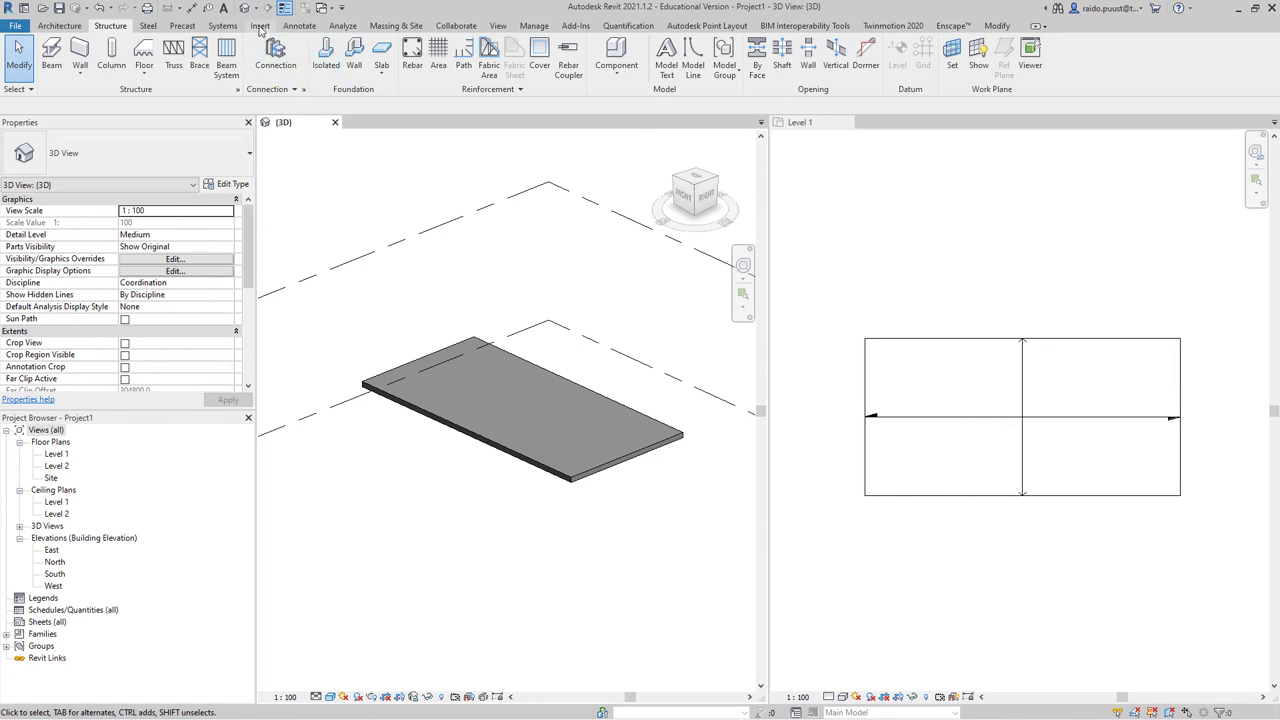
pyautogui.click(260, 26)
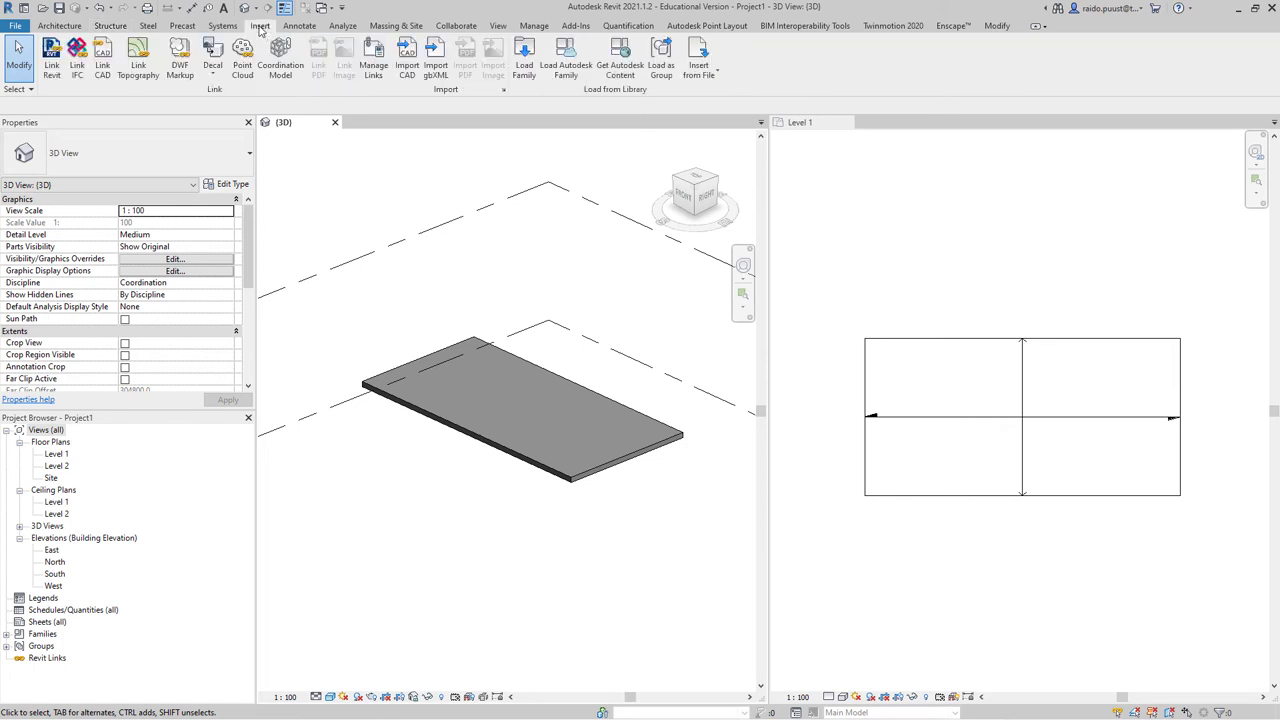
pyautogui.click(563, 70)
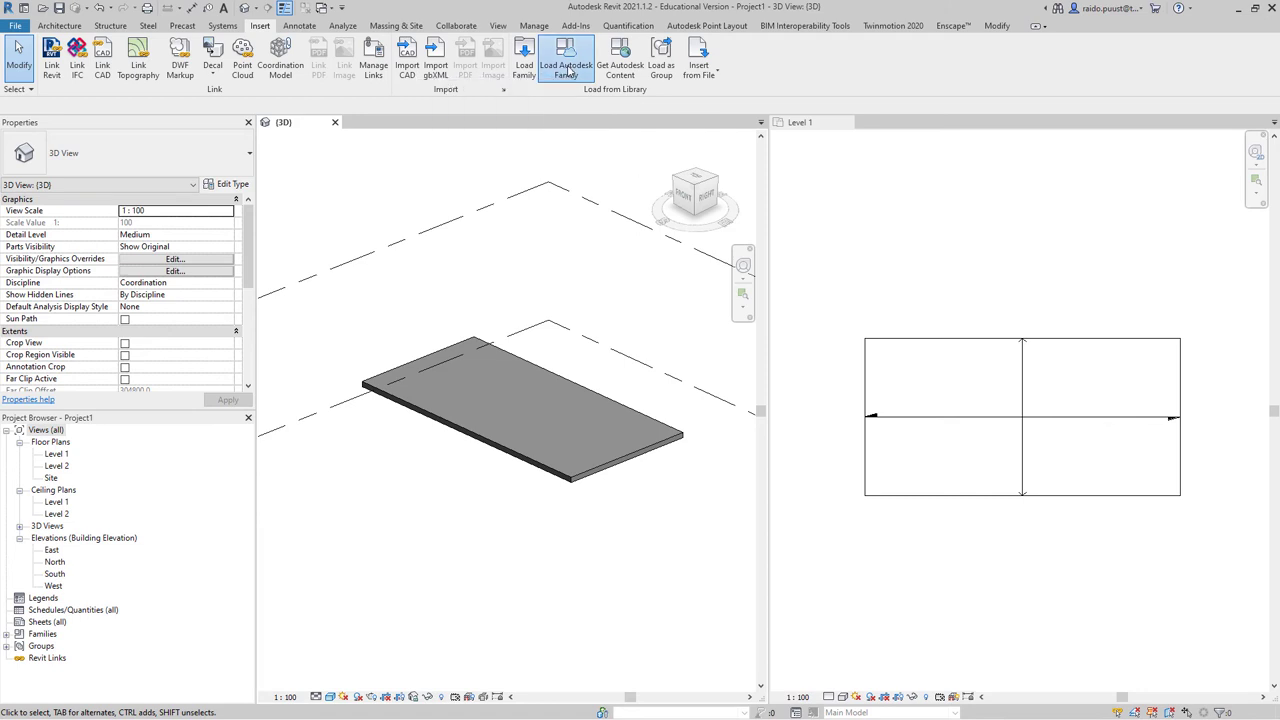
pyautogui.click(534, 289)
pyautogui.write('rebar')
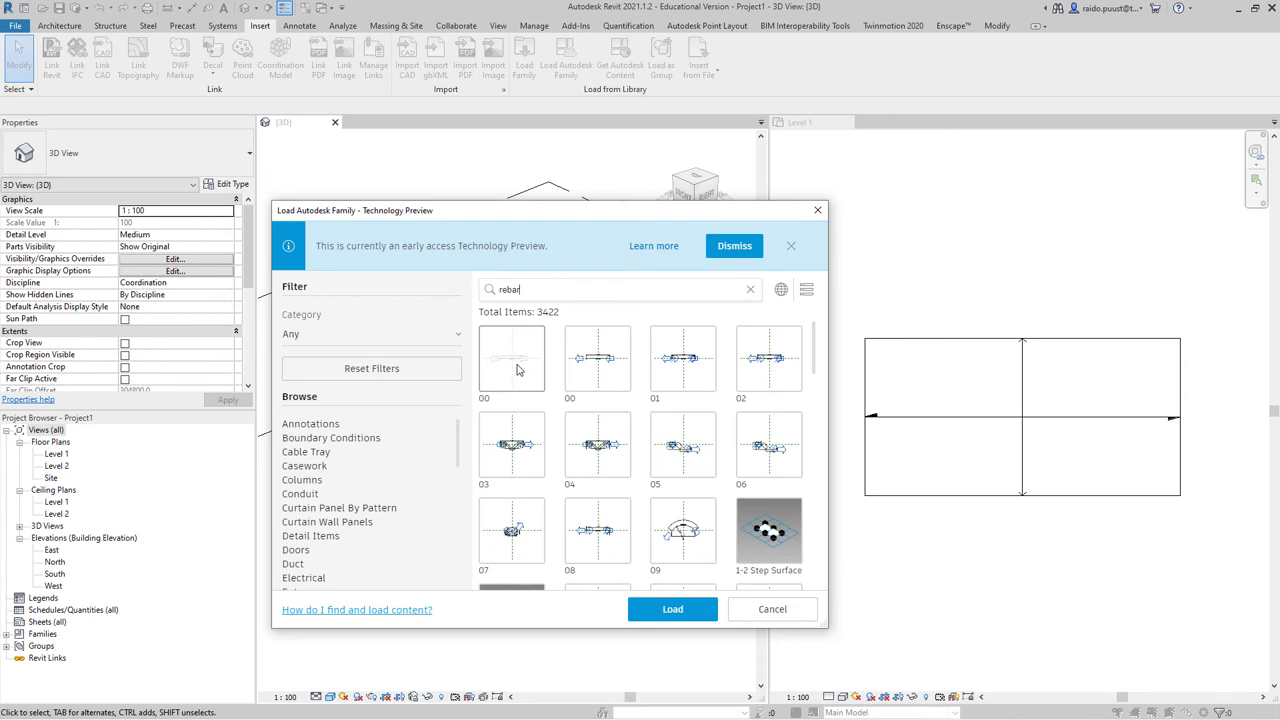
pyautogui.scroll(-10, 358, 525)
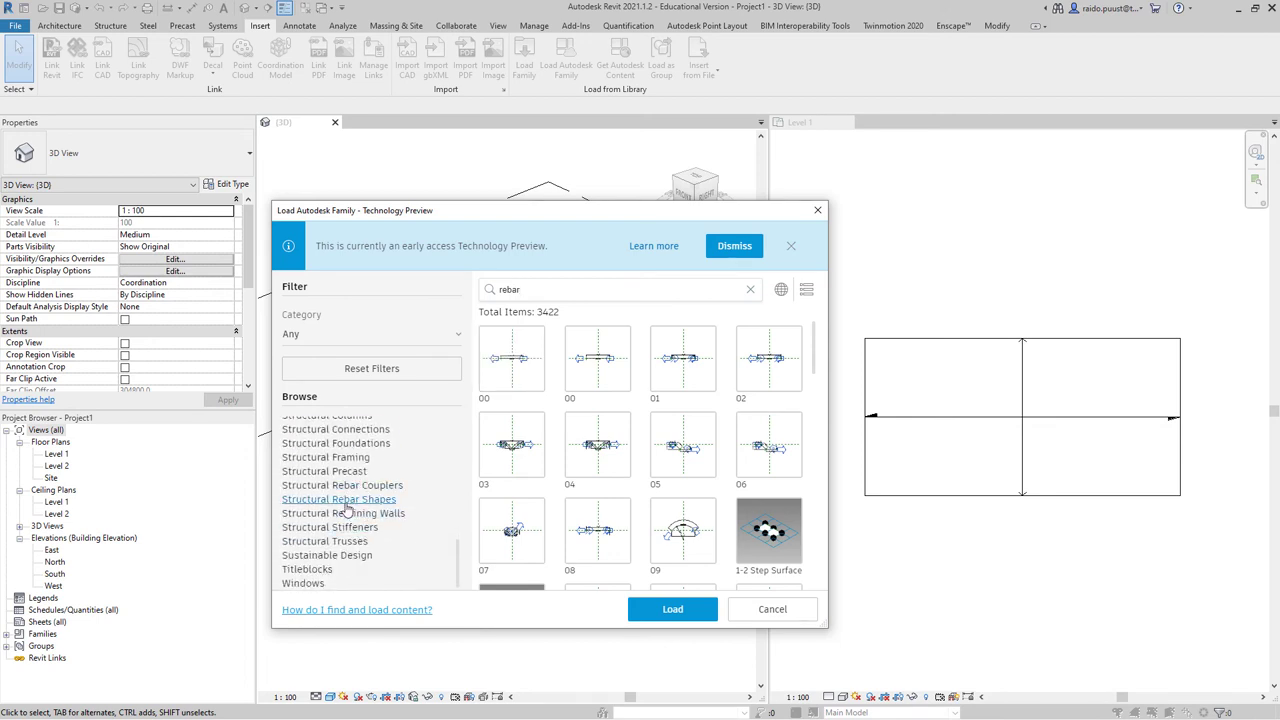
pyautogui.click(340, 499)
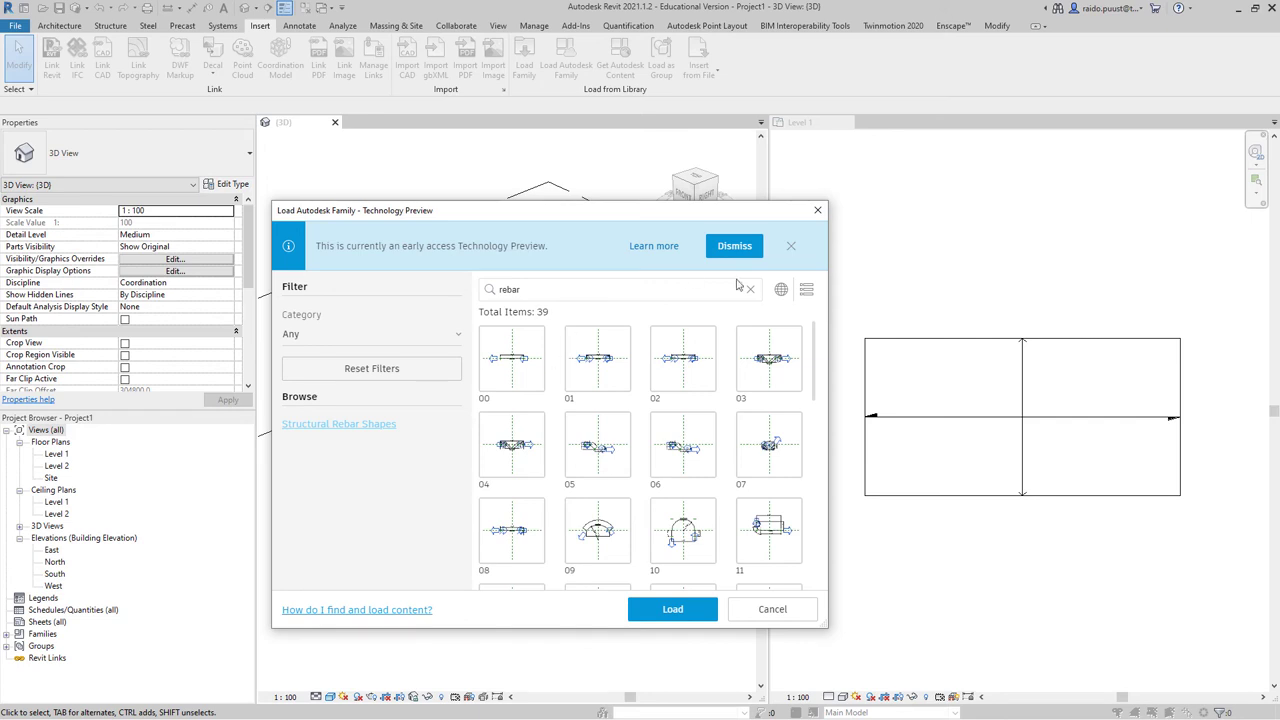
# Check the list display and language options of the online library, then set its region to United States - Metric
pyautogui.click(807, 290)
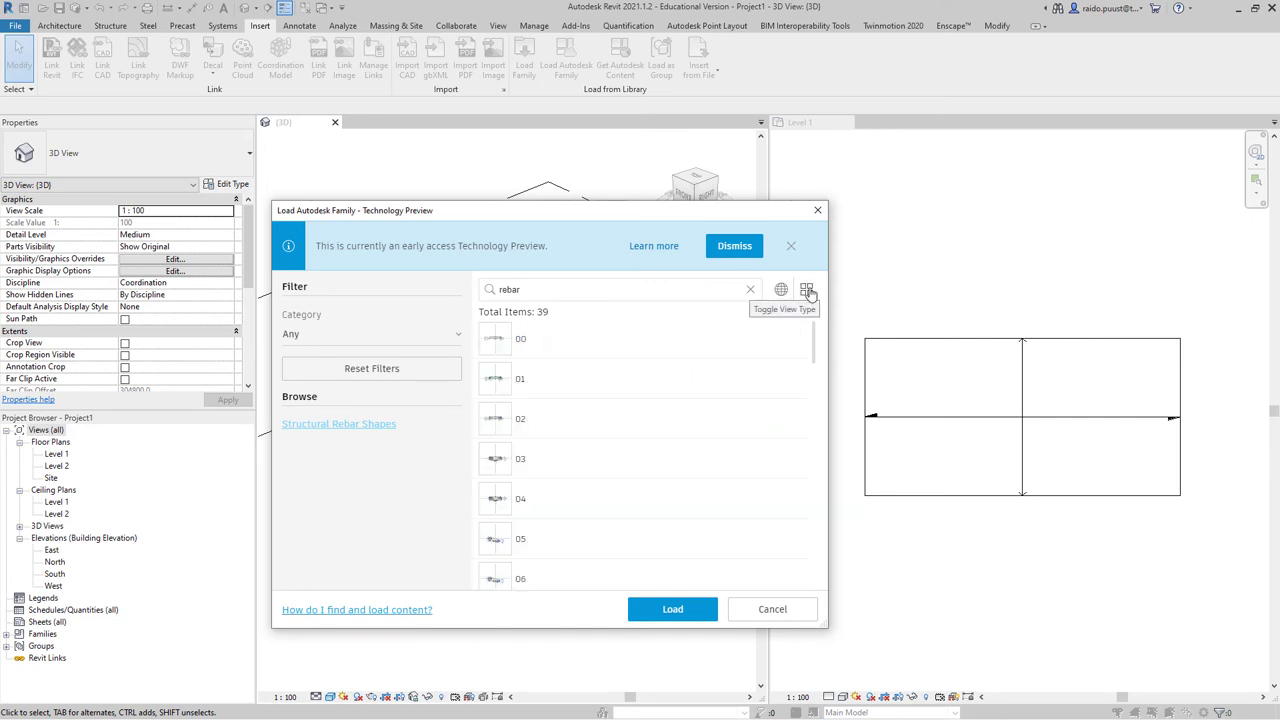
pyautogui.click(807, 290)
pyautogui.click(781, 290)
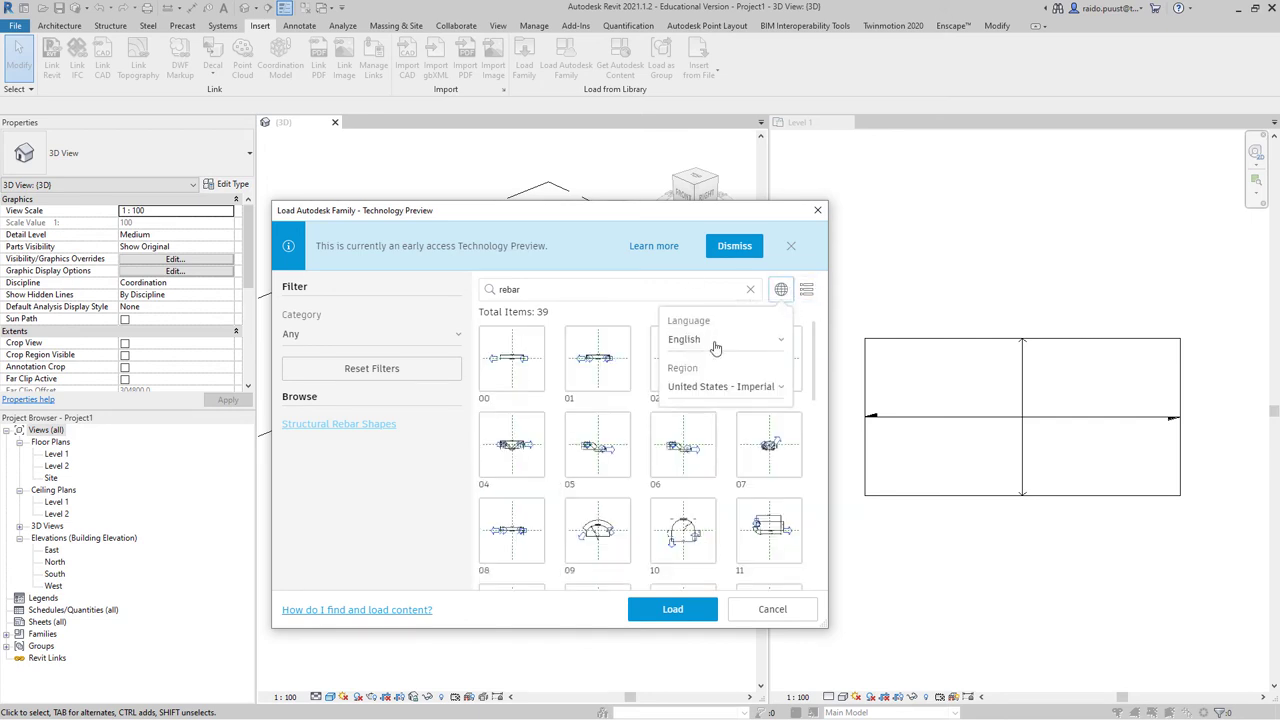
pyautogui.click(776, 344)
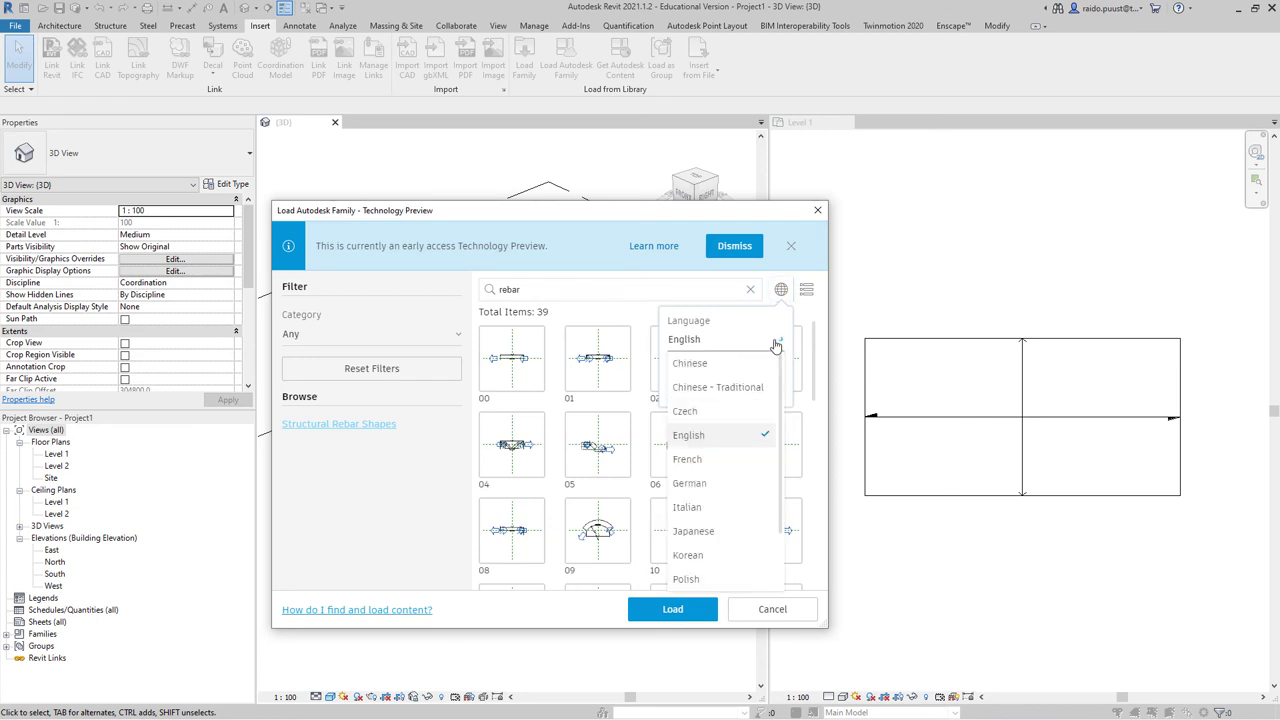
pyautogui.click(779, 344)
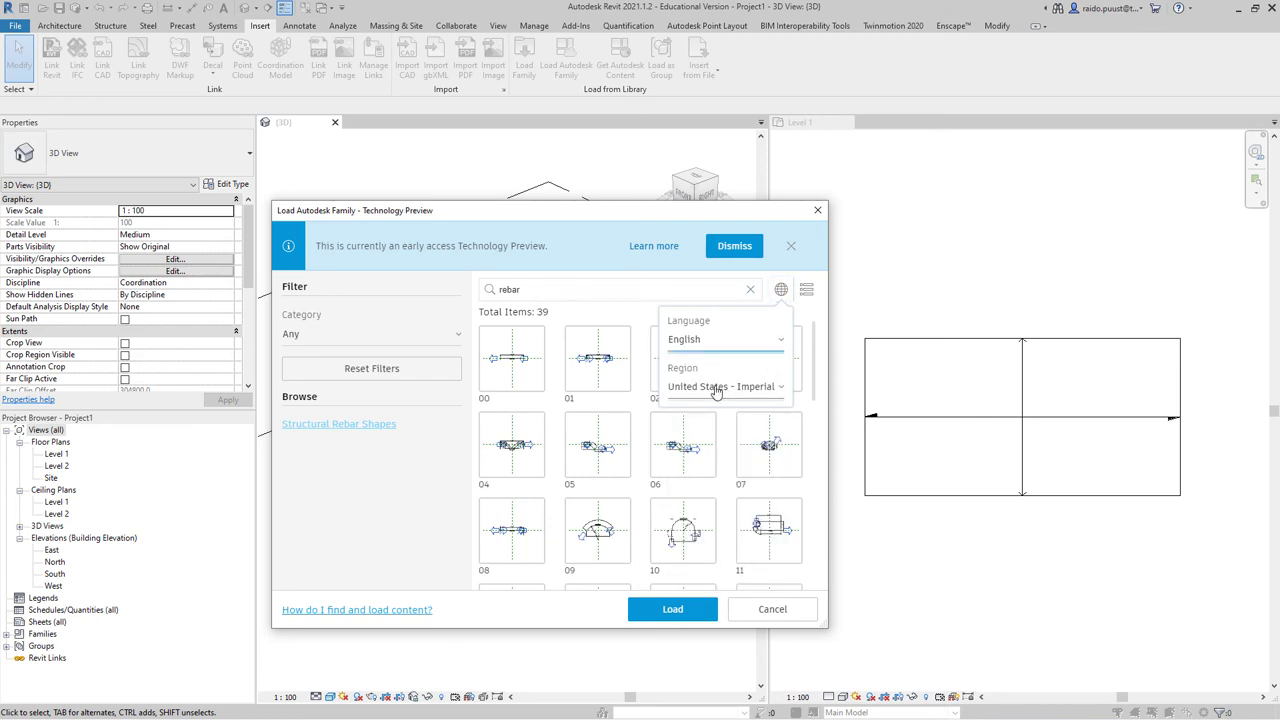
pyautogui.click(777, 389)
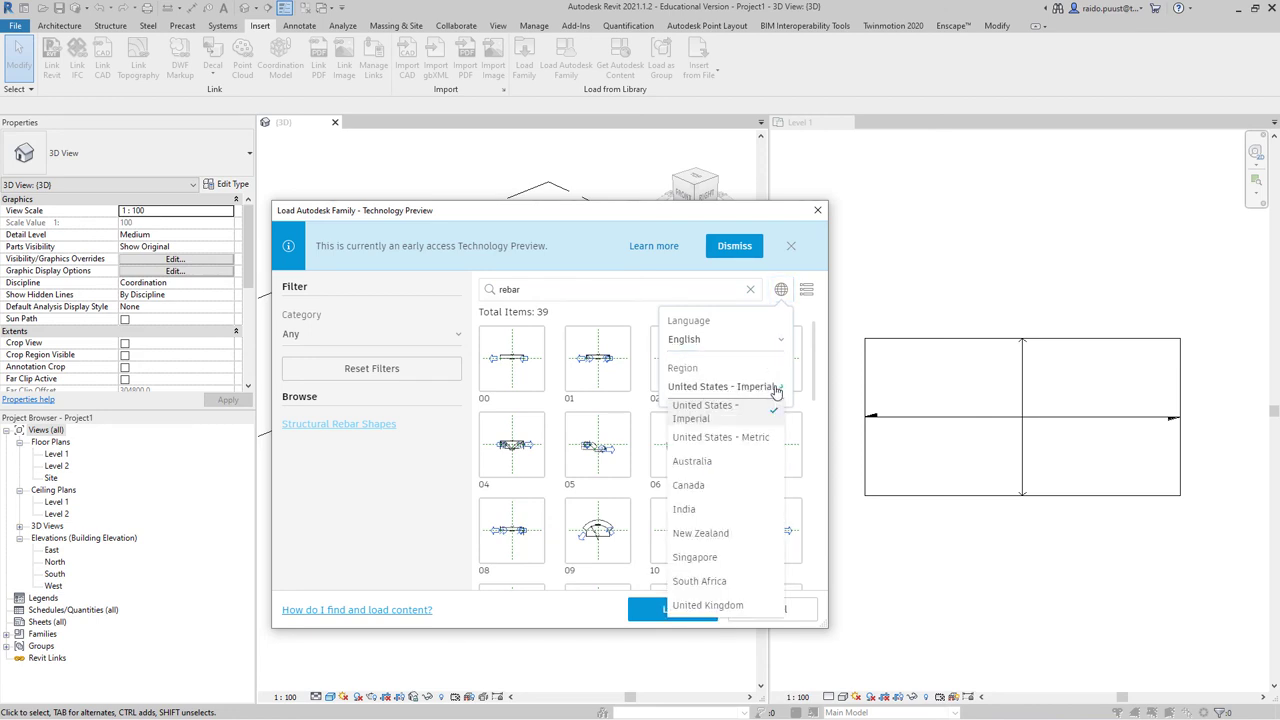
pyautogui.click(757, 445)
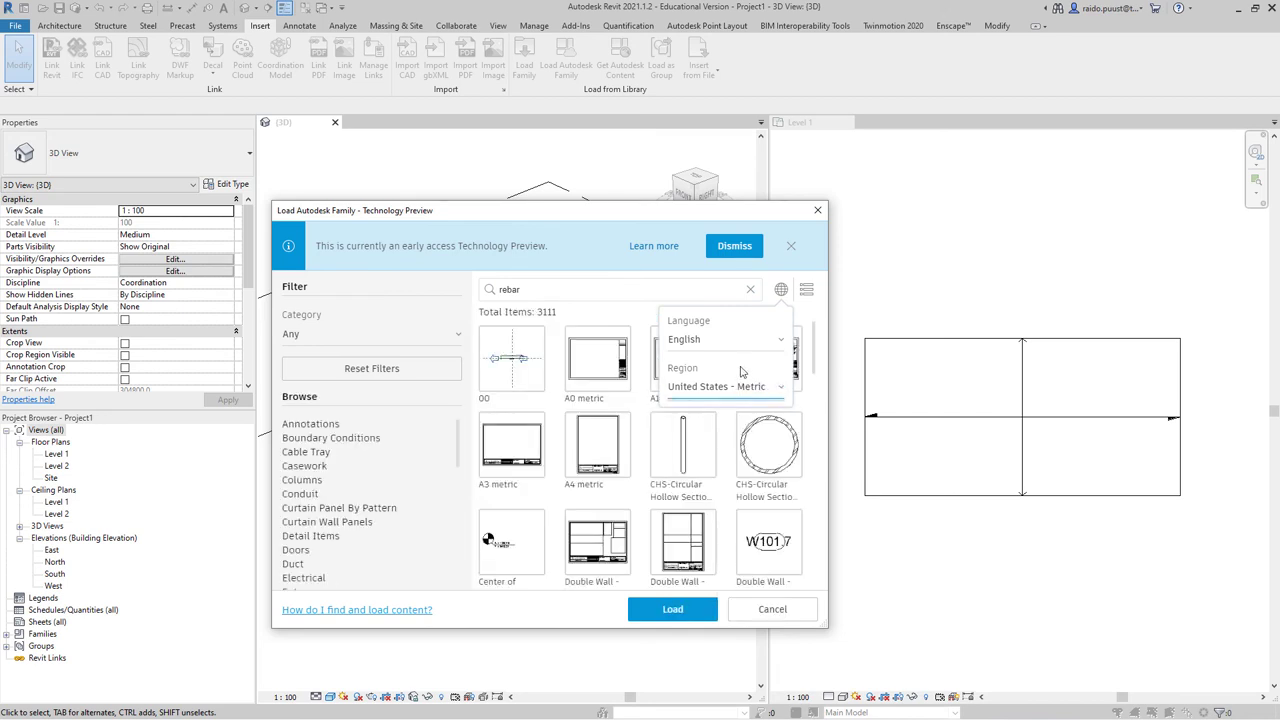
# Load the metric rebar shape family 00 from the online library into the project
pyautogui.click(516, 367)
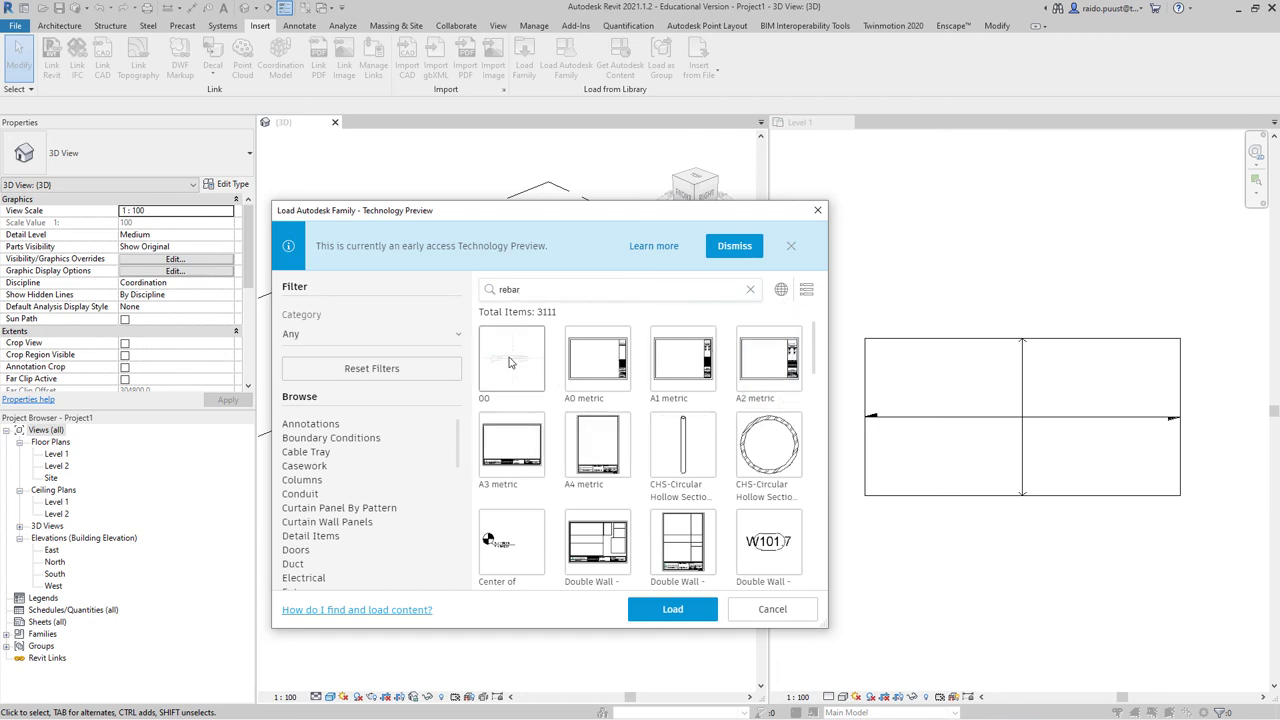
pyautogui.click(510, 365)
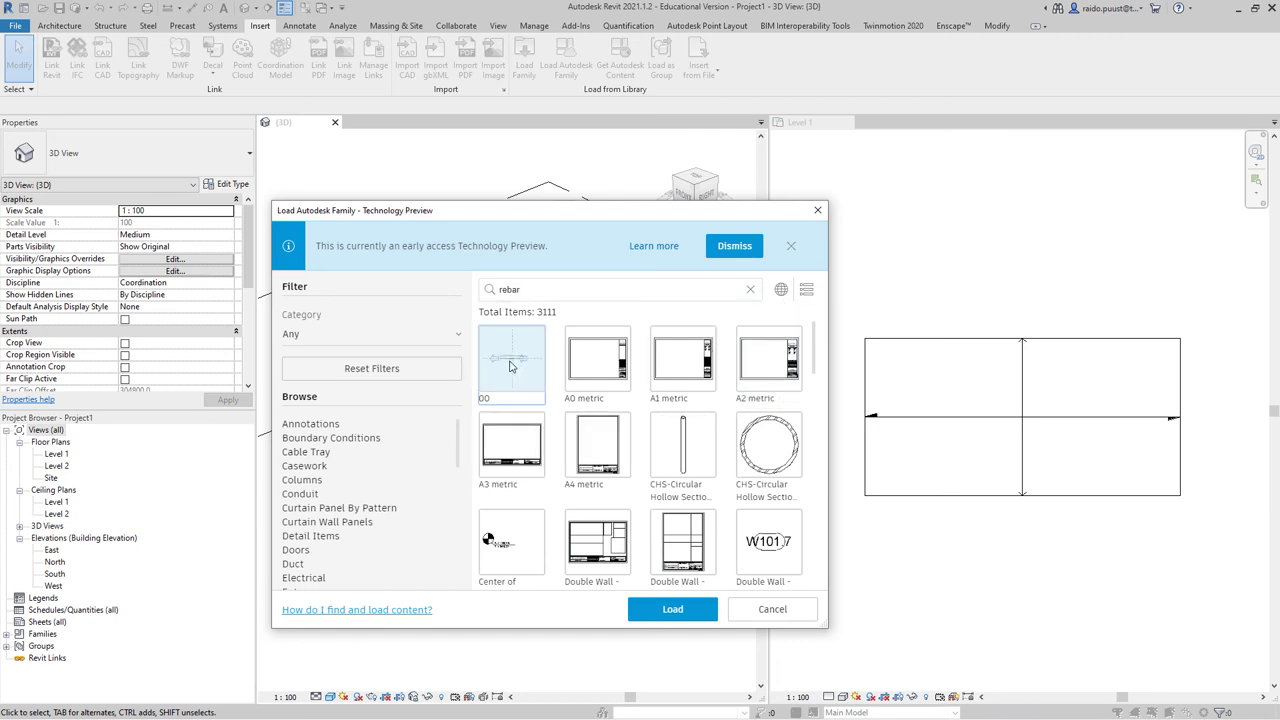
pyautogui.click(685, 613)
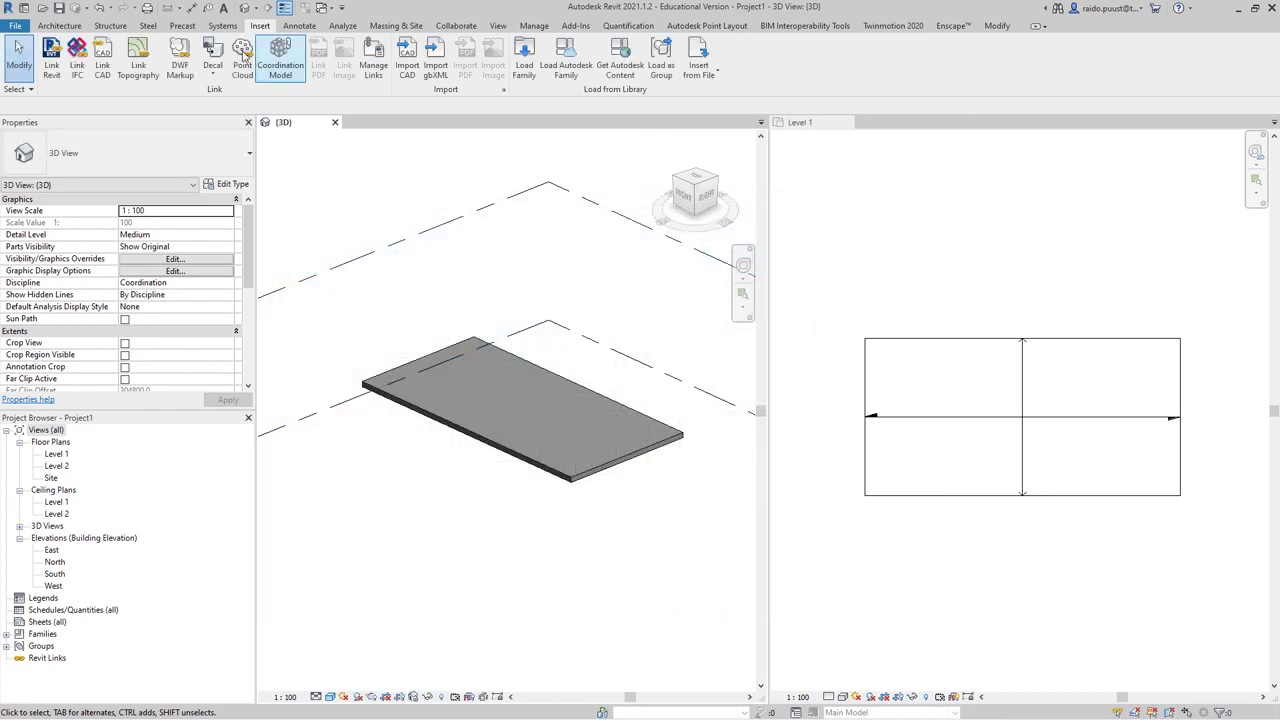
# Start the Rebar command, accept the rebar shape definition settings and inspect the placement options, then cancel the placement and return to Revit 2022
pyautogui.click(62, 27)
pyautogui.click(110, 26)
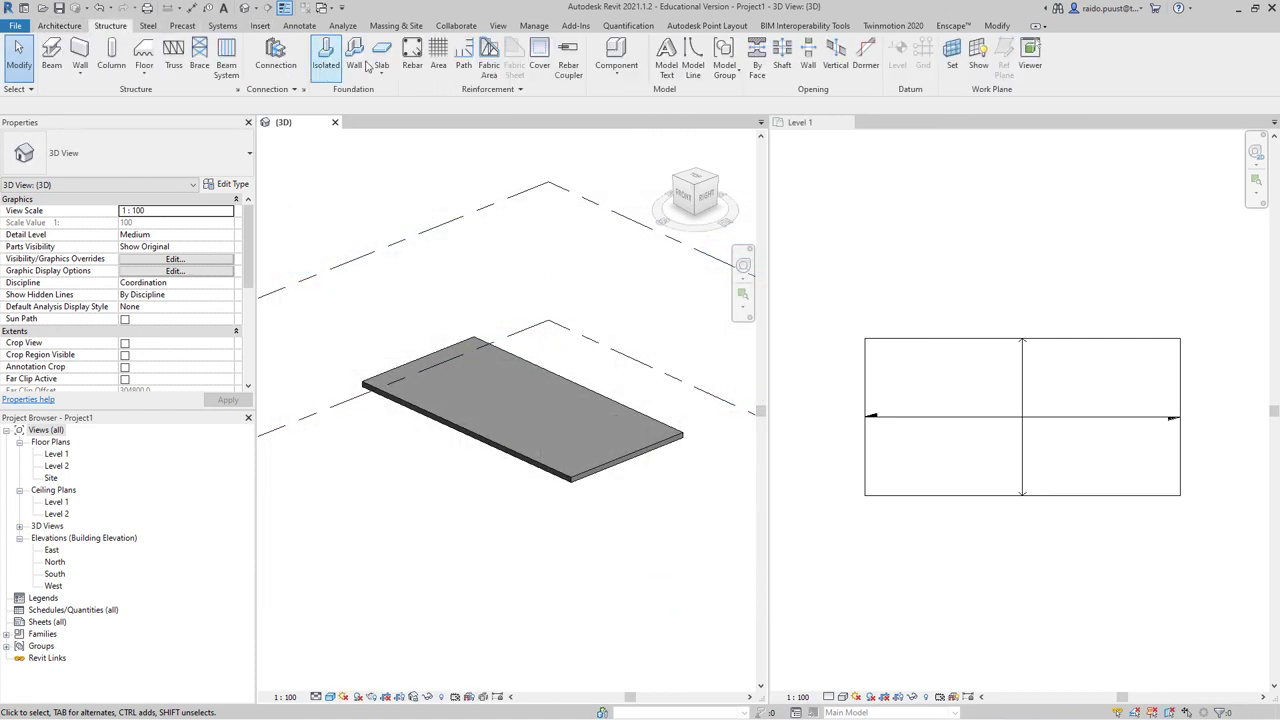
pyautogui.click(408, 67)
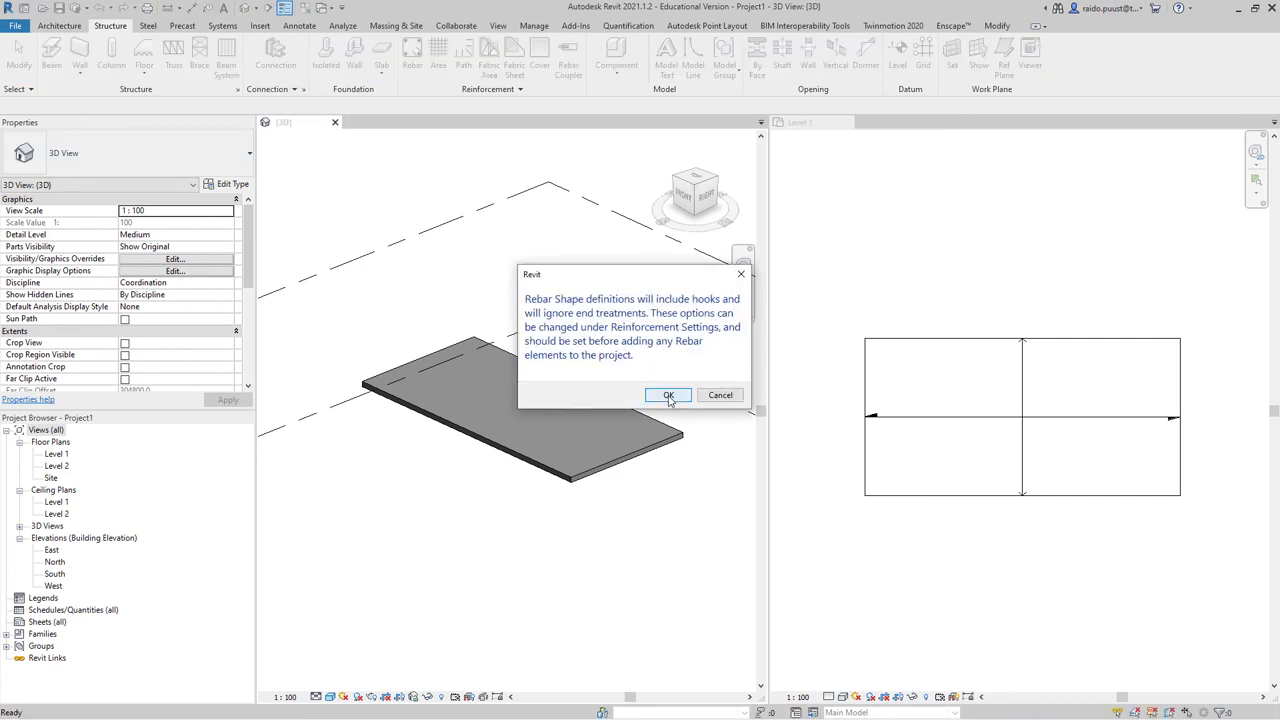
pyautogui.click(669, 401)
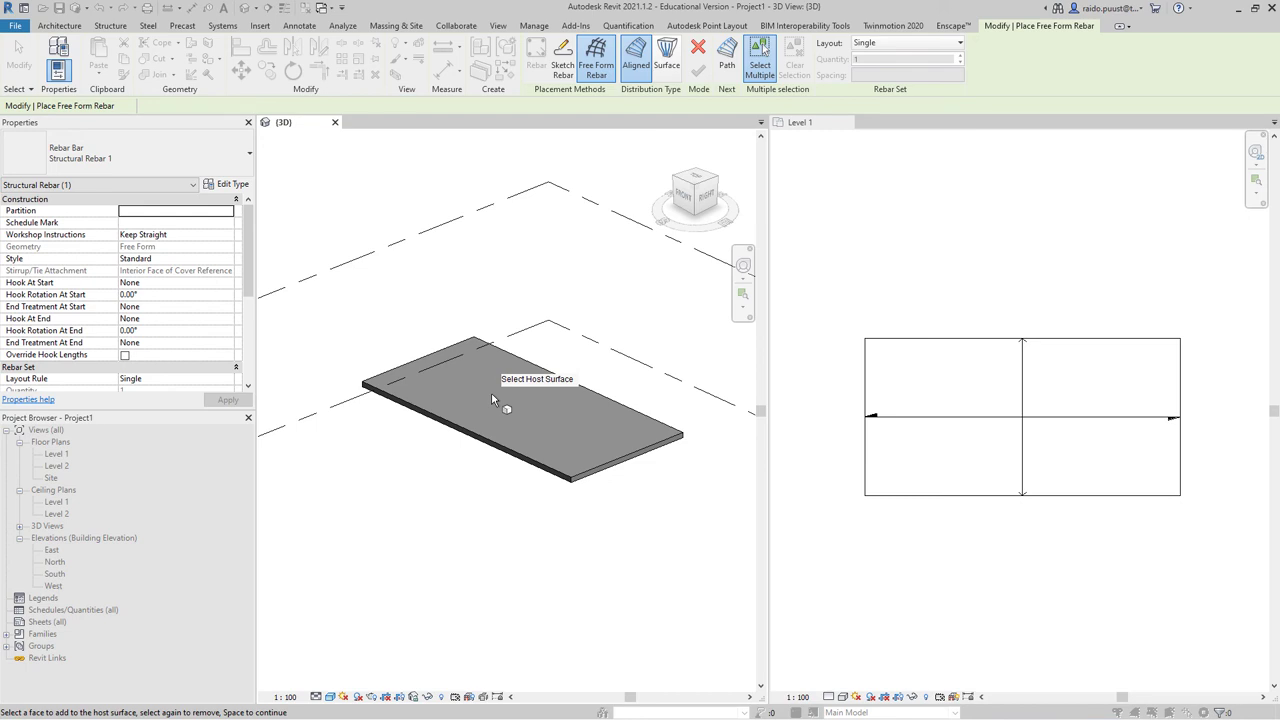
pyautogui.press('Escape')
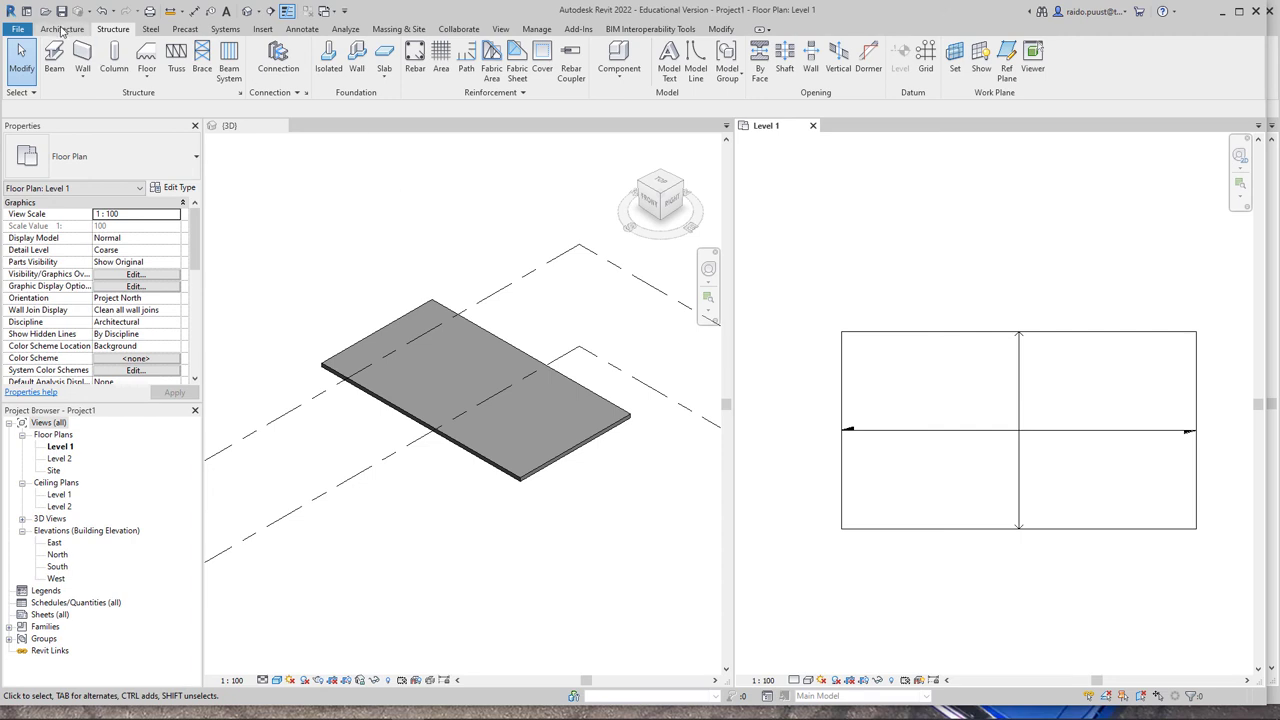
# Open Load Autodesk Family and set the online library's region to United States - Metric
pyautogui.click(262, 29)
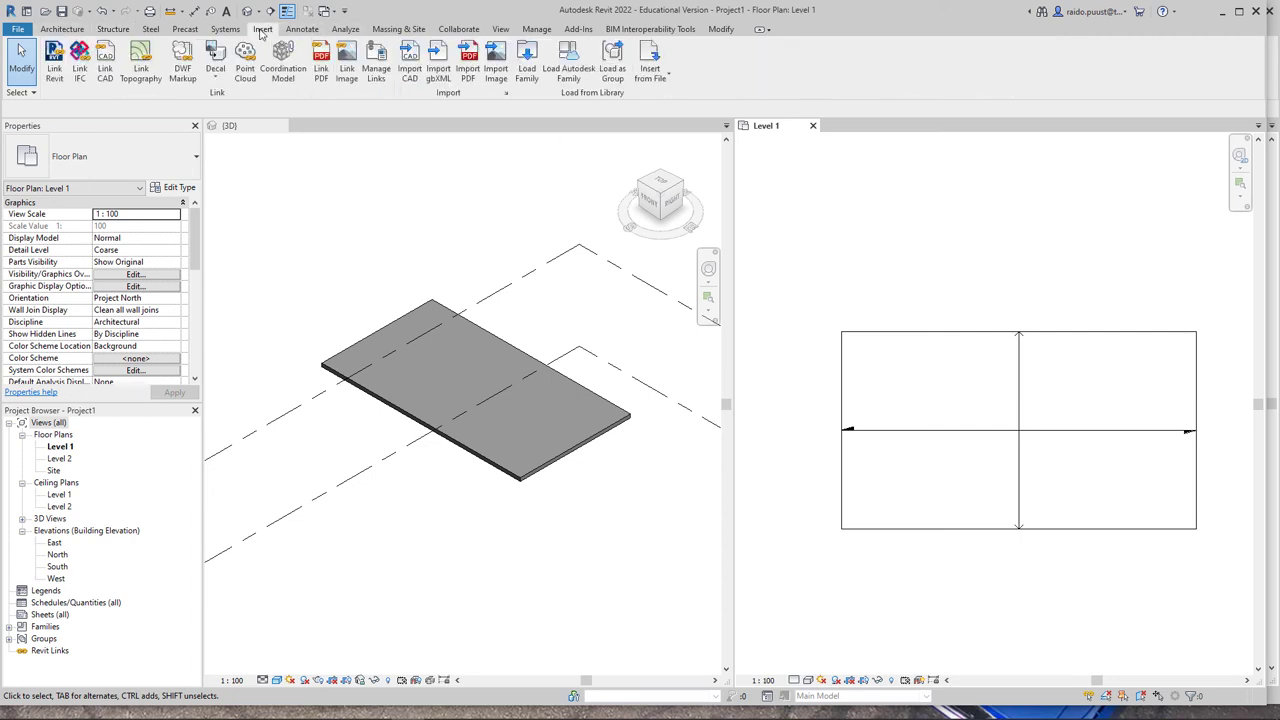
pyautogui.click(568, 62)
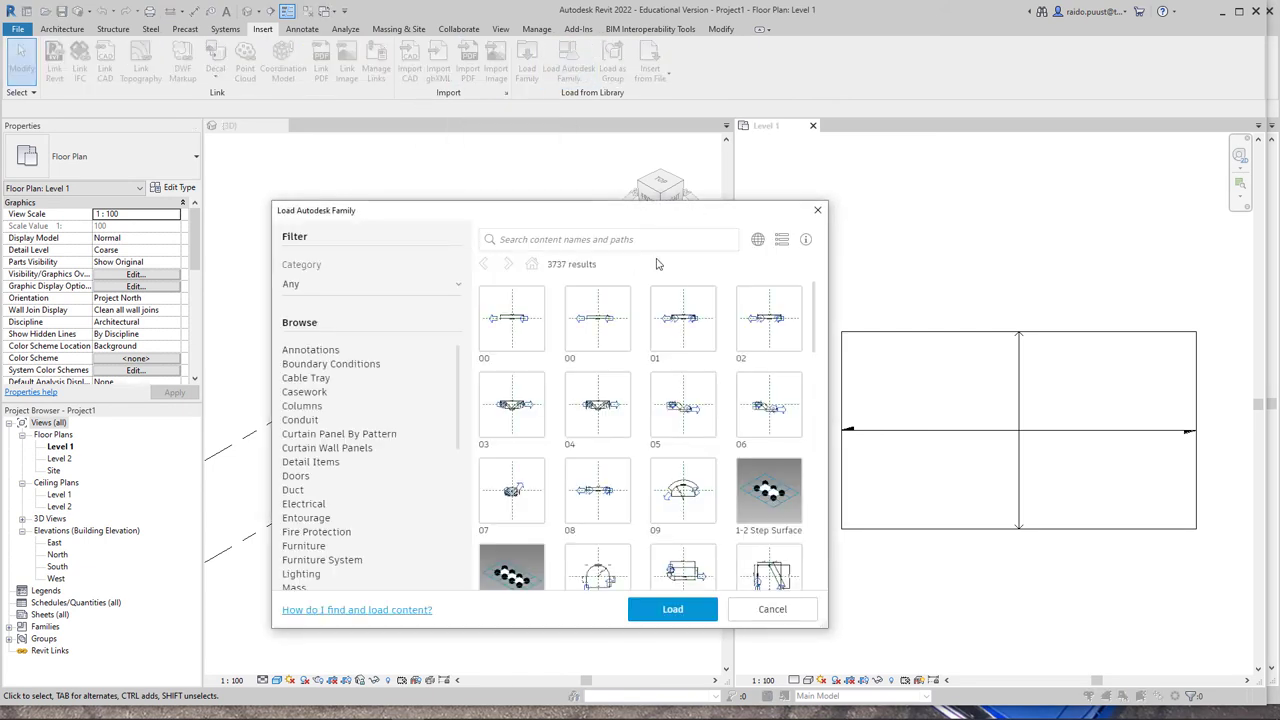
pyautogui.click(758, 242)
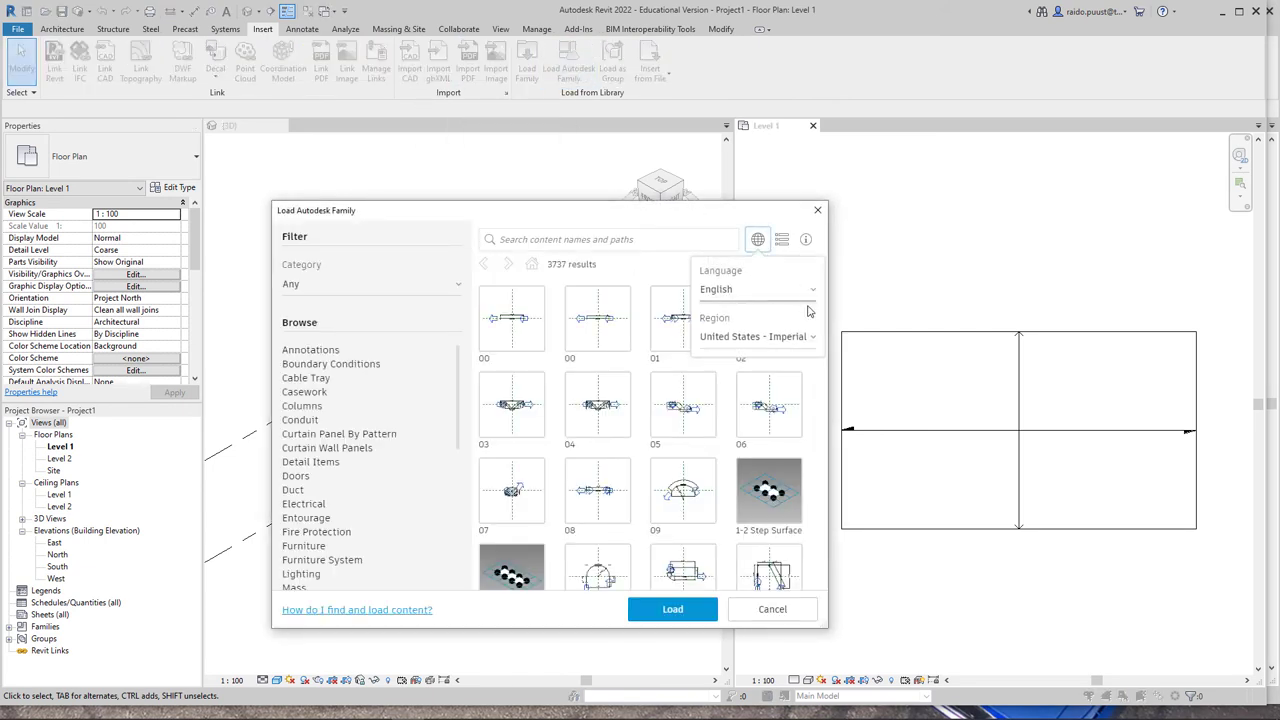
pyautogui.click(806, 337)
pyautogui.click(765, 387)
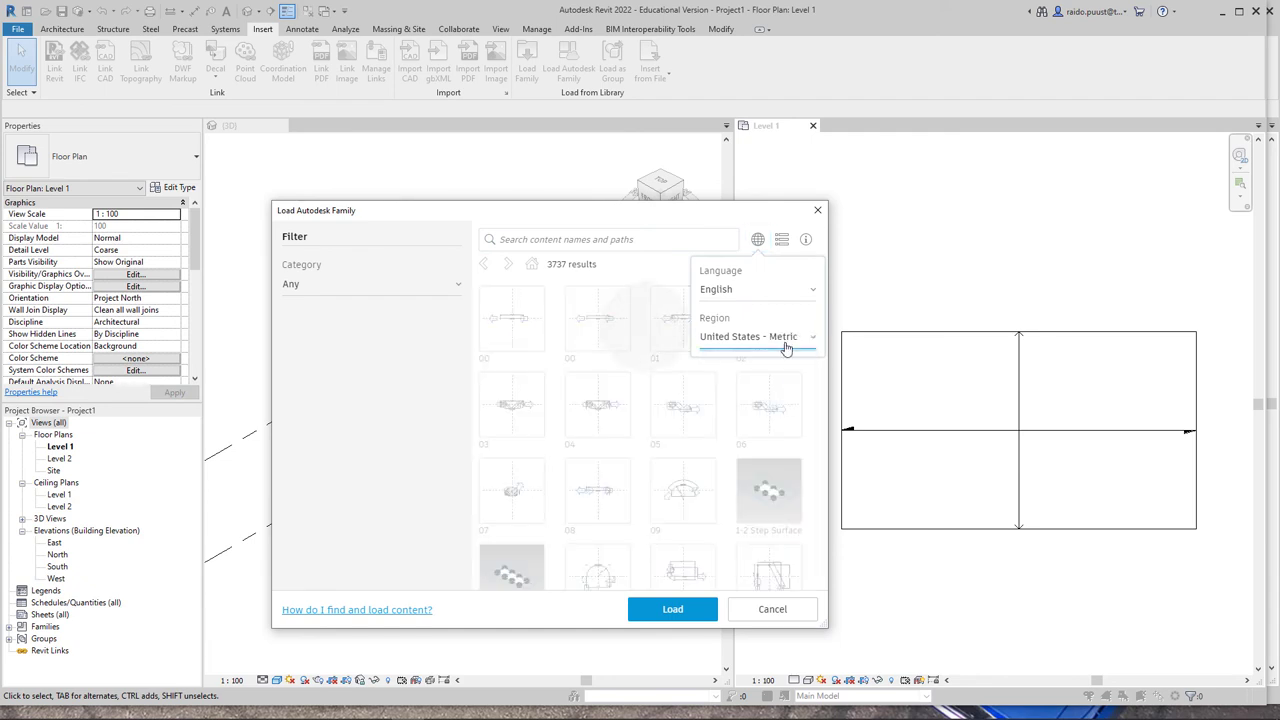
# Search the online library for "rebar" and load the rebar shape family 00 into the project
pyautogui.click(531, 241)
pyautogui.write('rebar')
pyautogui.click(525, 337)
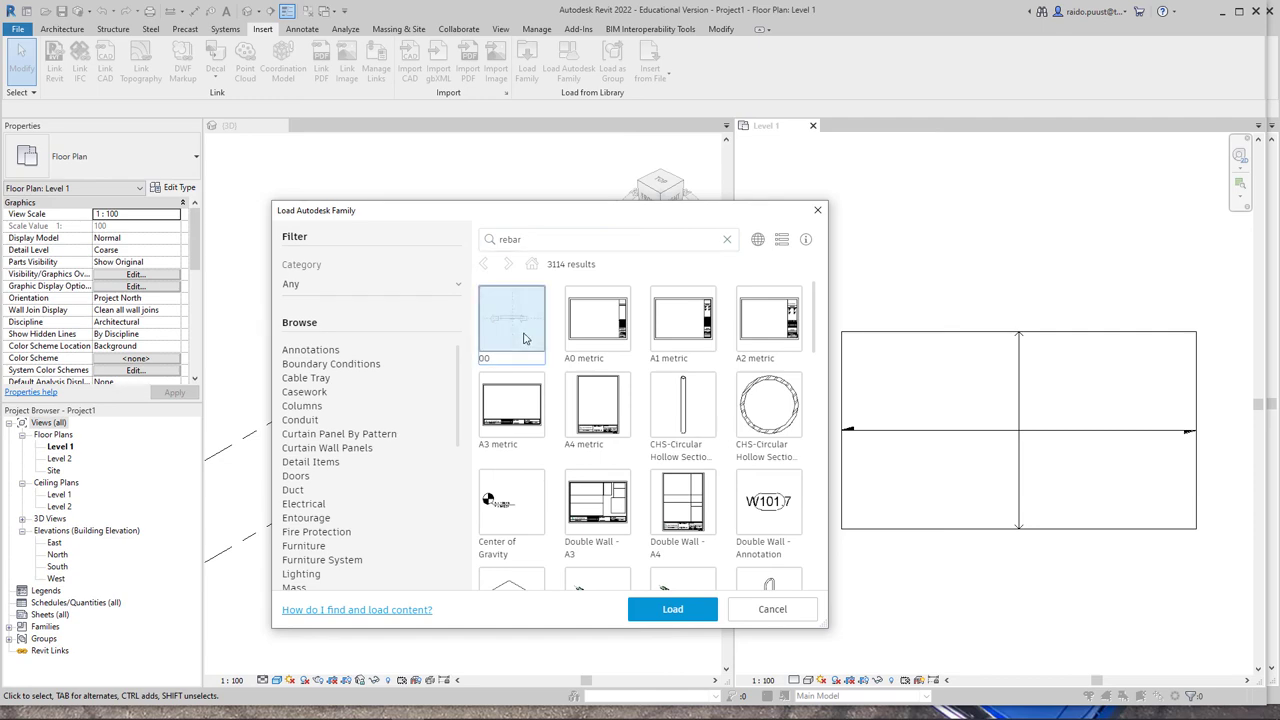
pyautogui.click(668, 610)
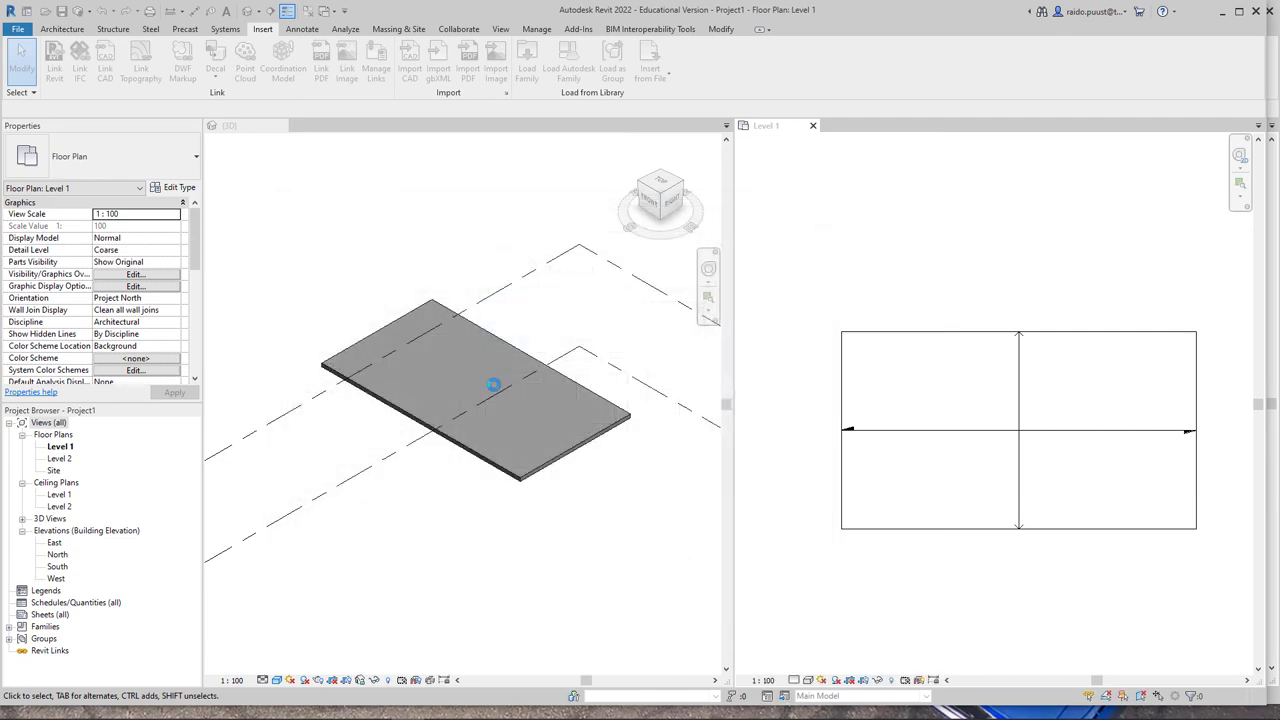